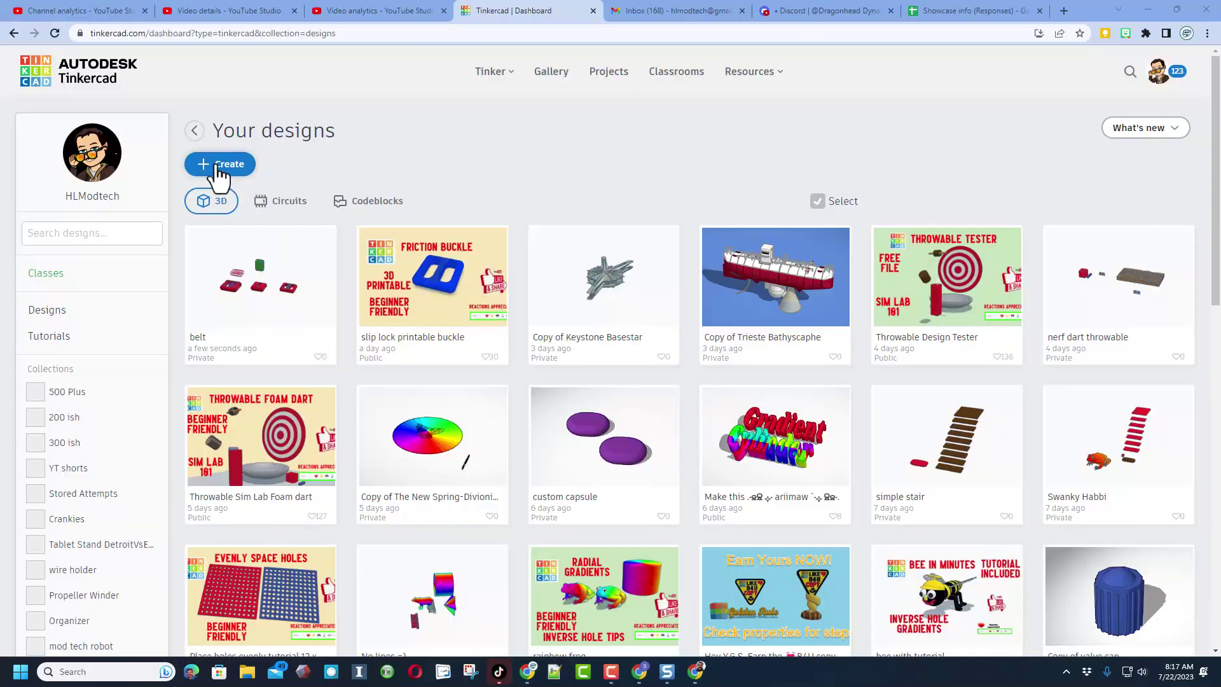
Create a new 3D design and name it "capsule fix"
click(217, 164)
click(244, 202)
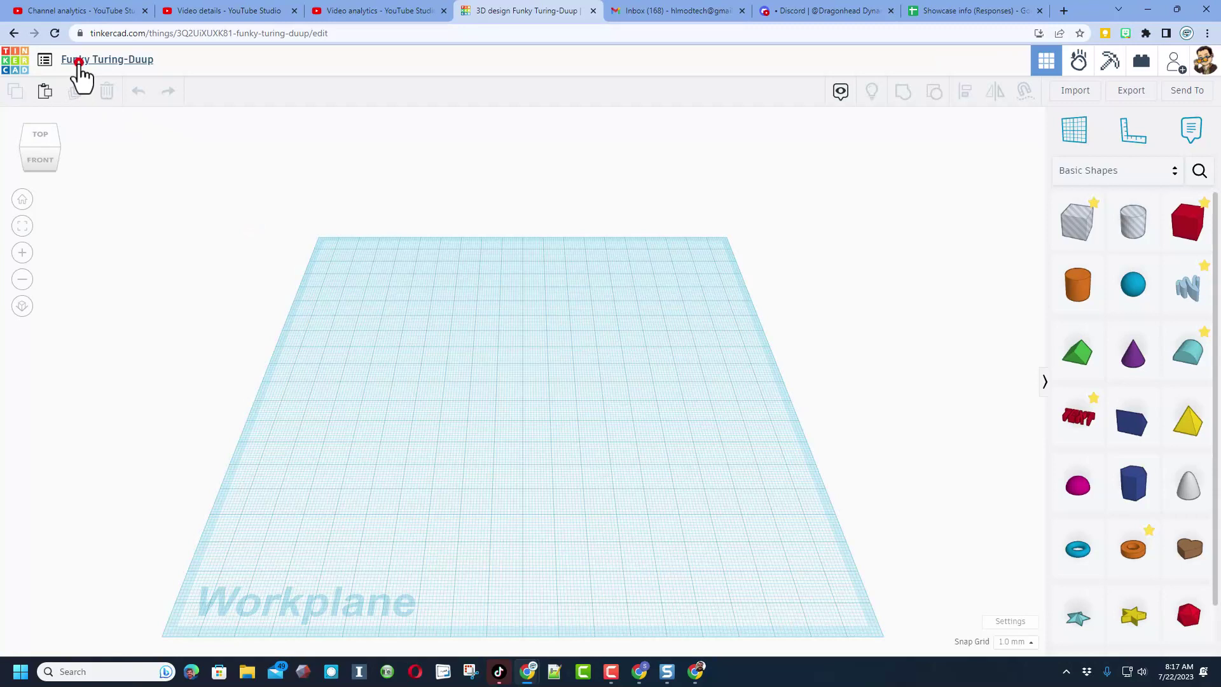
click(79, 61)
text(capsule)
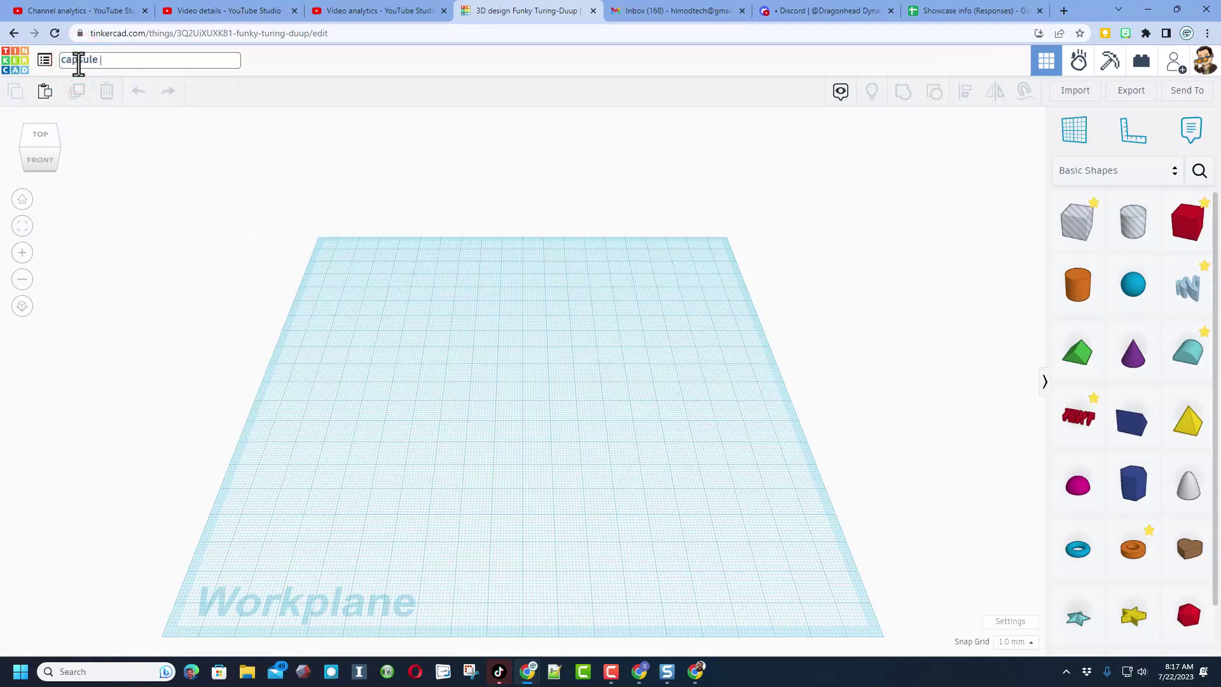
text( s)
key(BackSpace)
text(fix)
click(599, 384)
Search the community shapes for "caps" and place the Capsule on the workplane
mouse_move(640, 400)
right_down()
mouse_move(605, 395)
mouse_move(643, 402)
right_up()
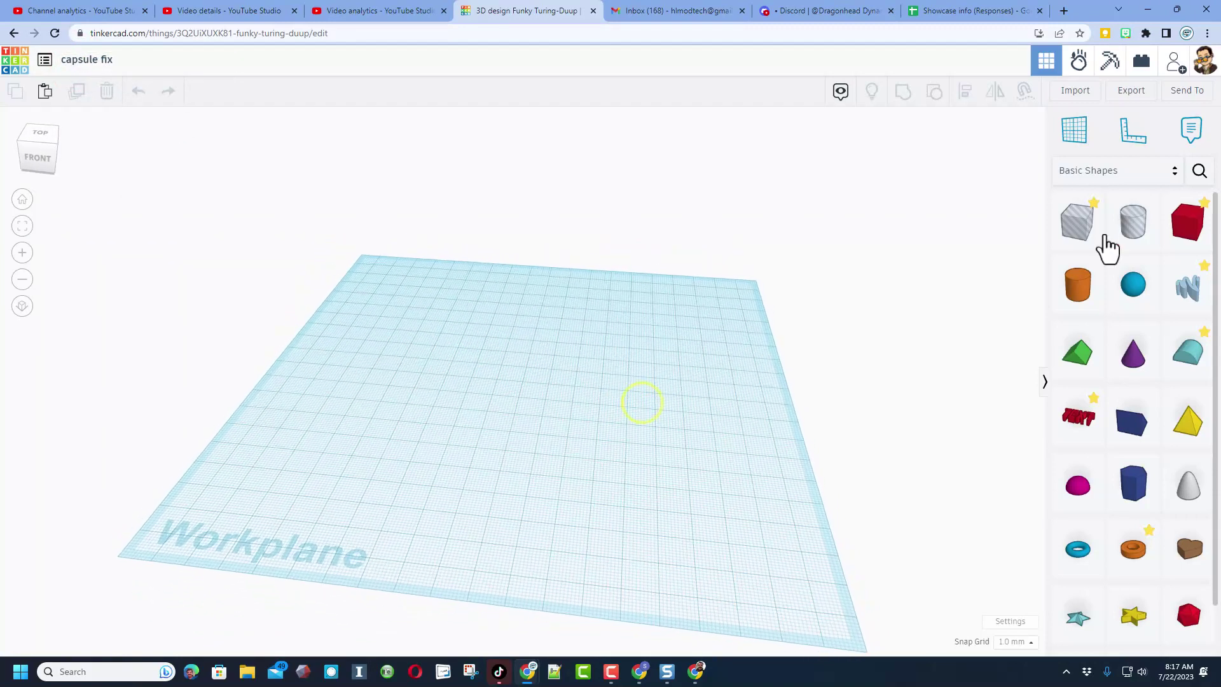
click(1198, 171)
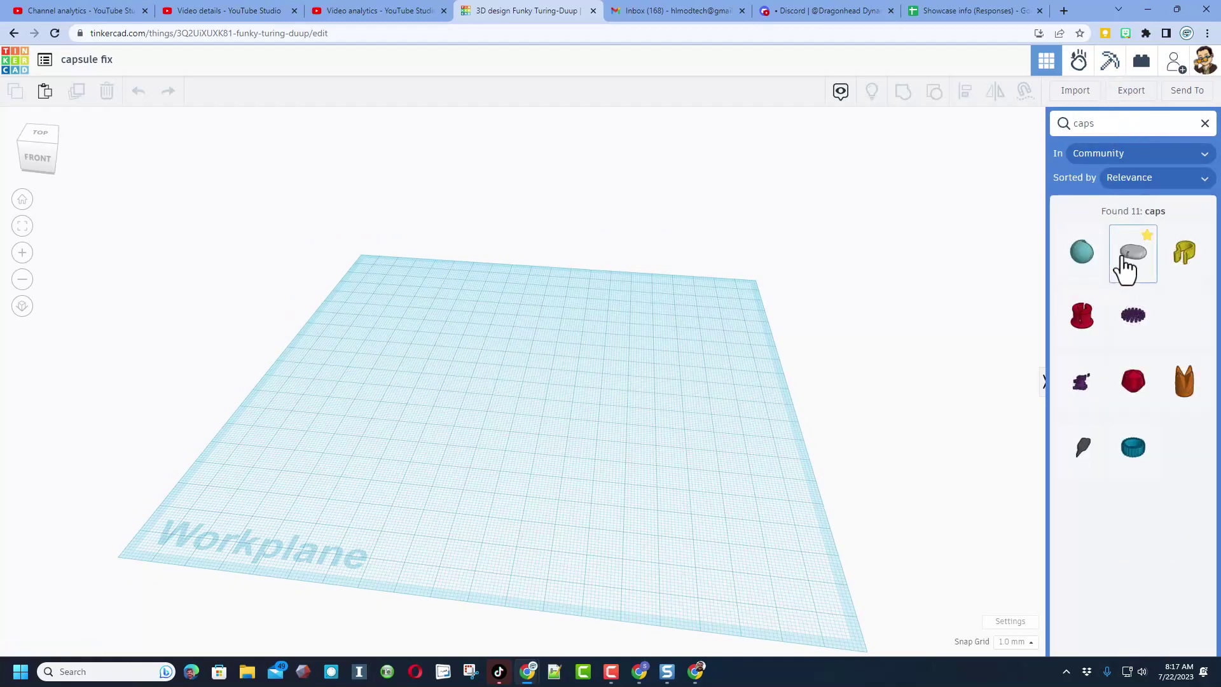
click(463, 369)
scroll(457, 399, up, 3)
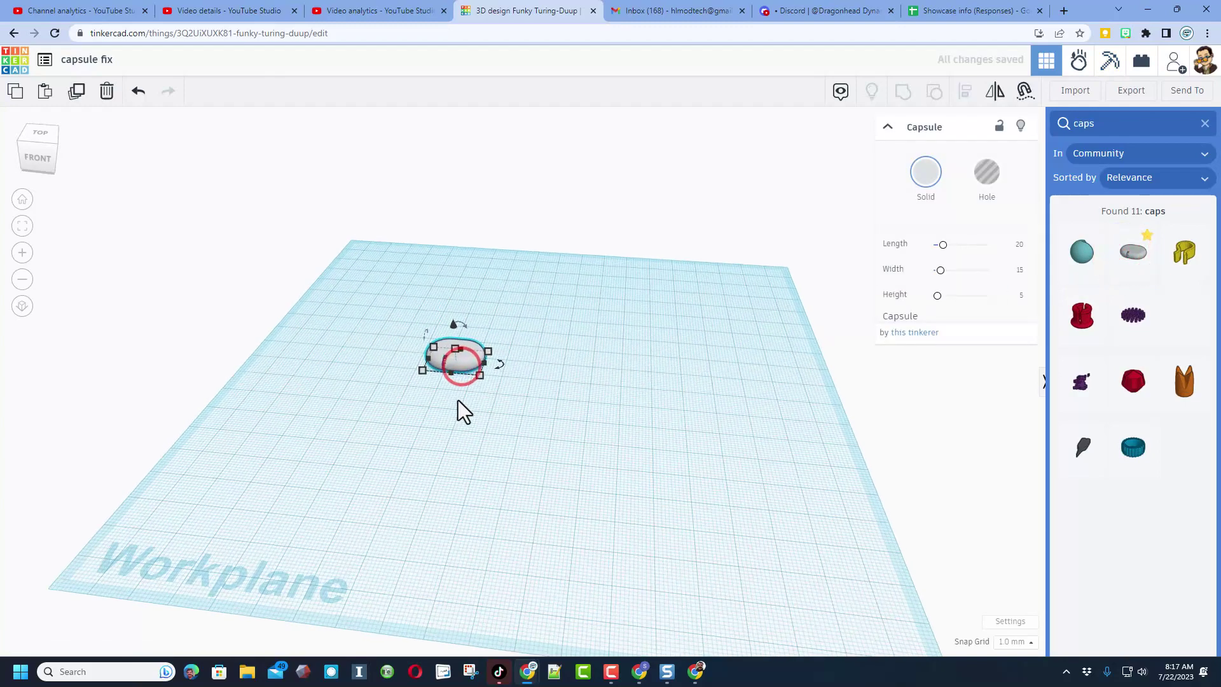
mouse_move(457, 395)
right_down()
mouse_move(504, 394)
mouse_move(448, 378)
right_up()
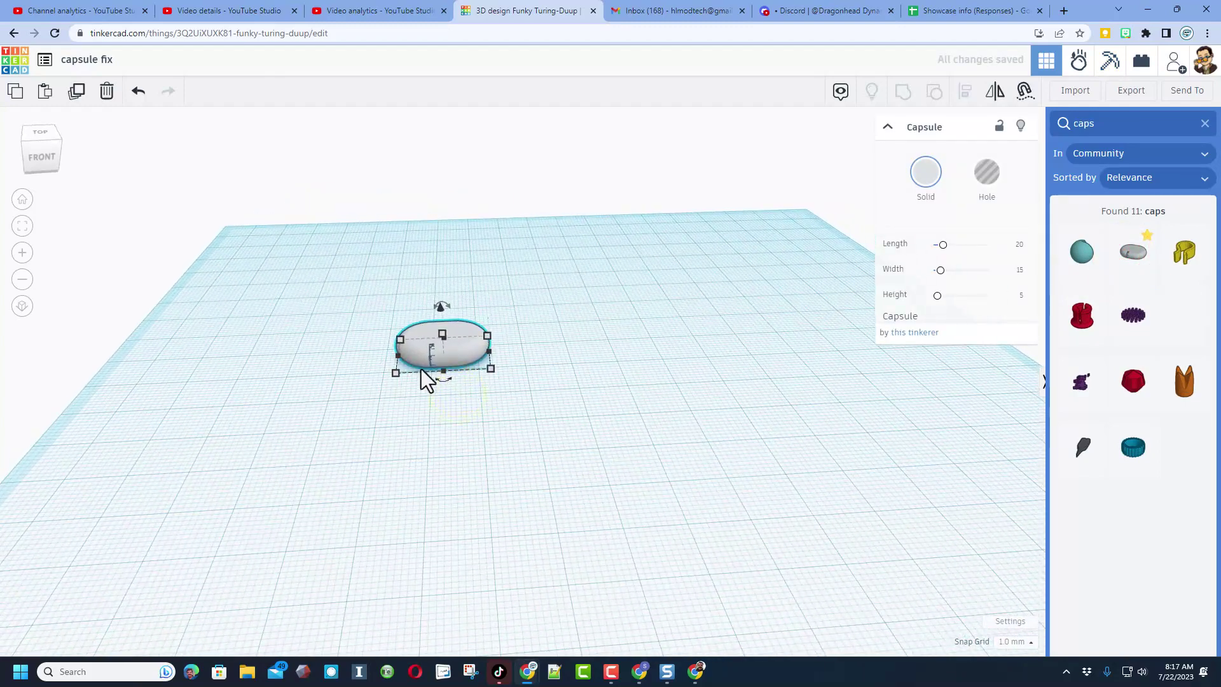
right_drag(427, 456, 423, 371)
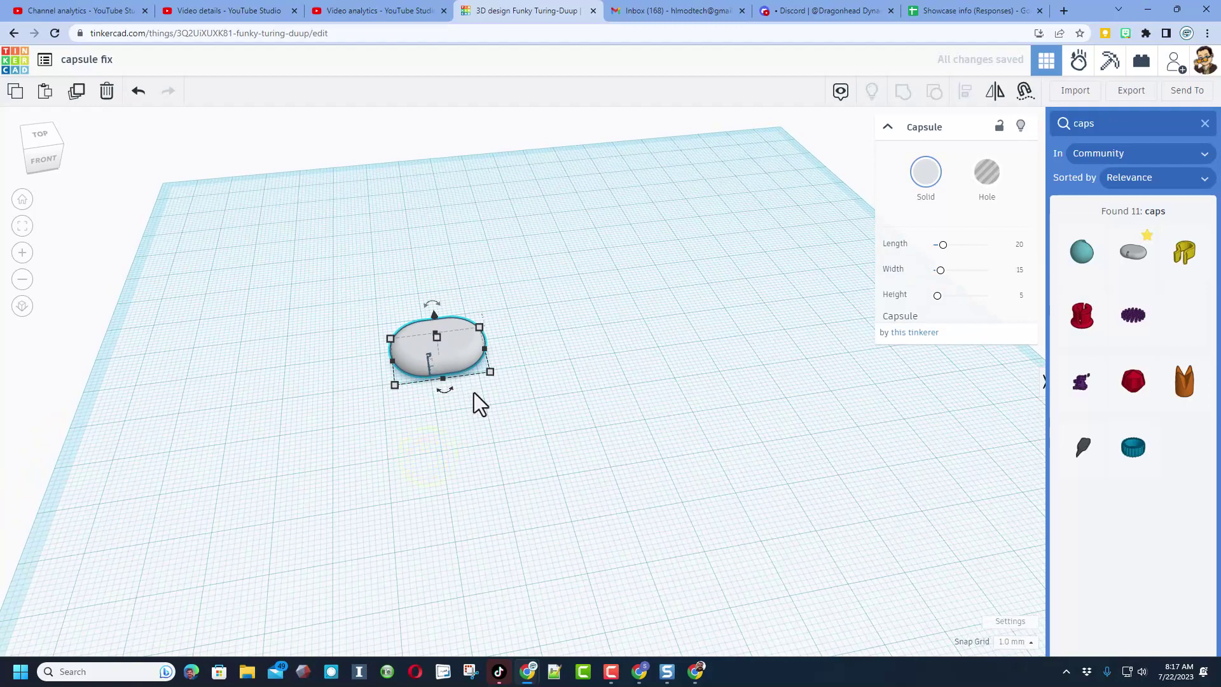
right_drag(471, 427, 512, 460)
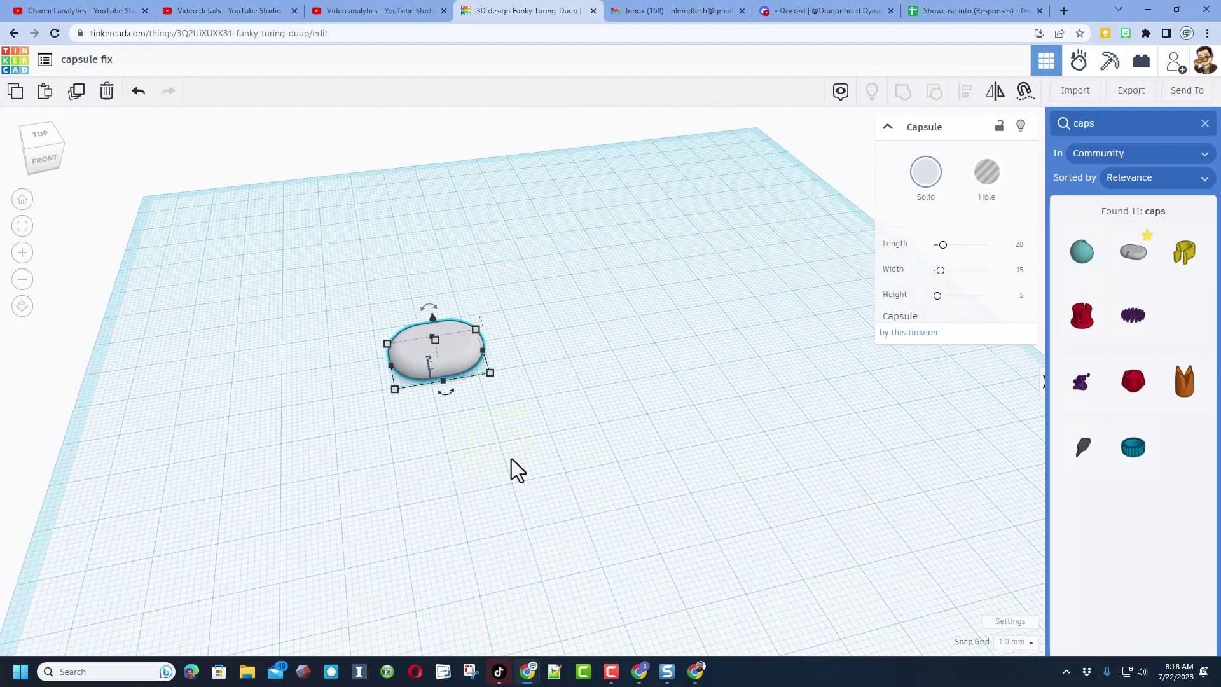
right_drag(513, 460, 445, 426)
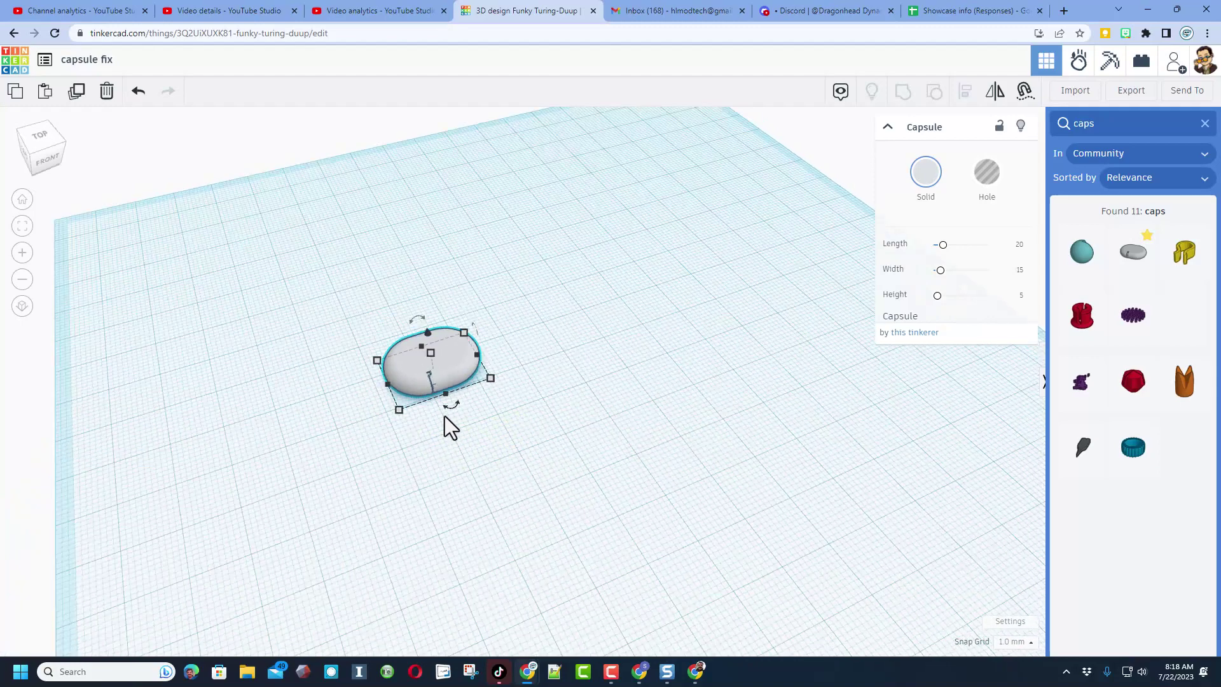
Search the community shapes for "bent" and place the Bent Pipe beside the capsule
click(1145, 124)
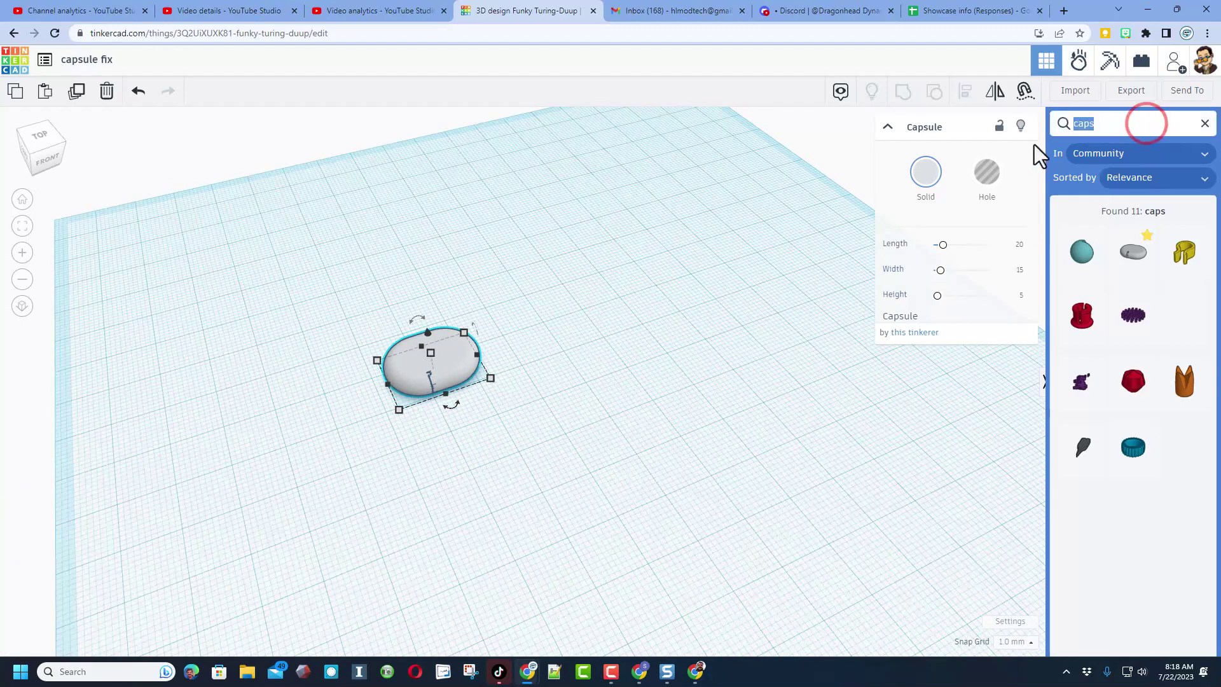
text(bent)
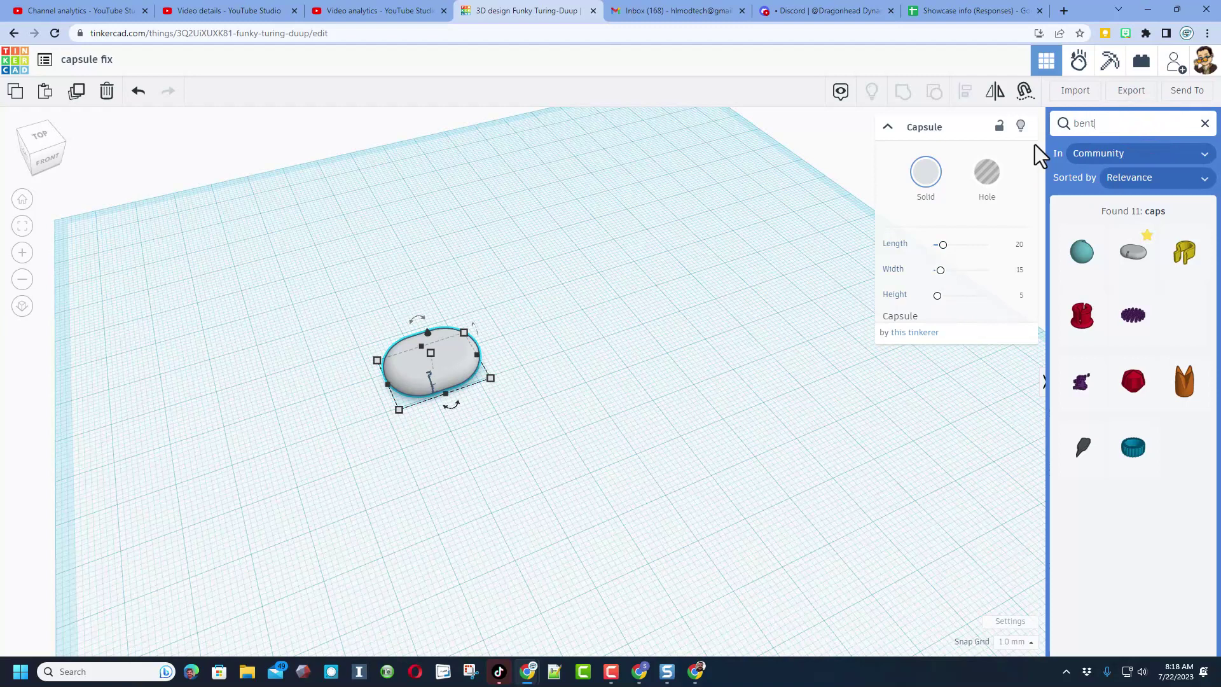
drag(1133, 252, 533, 381)
Set the bent pipe's outer pipe width to 6, arc diameter to 6 and bend angle to 180
click(1019, 300)
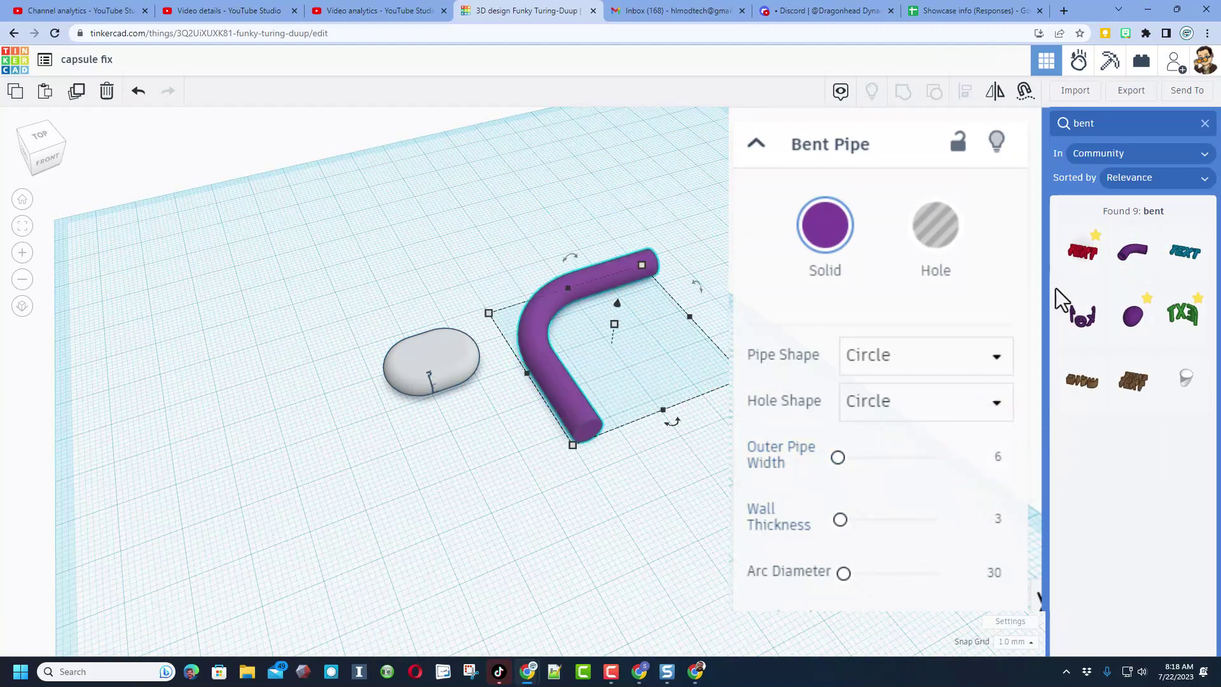
scroll(1000, 341, down, 3)
click(976, 377)
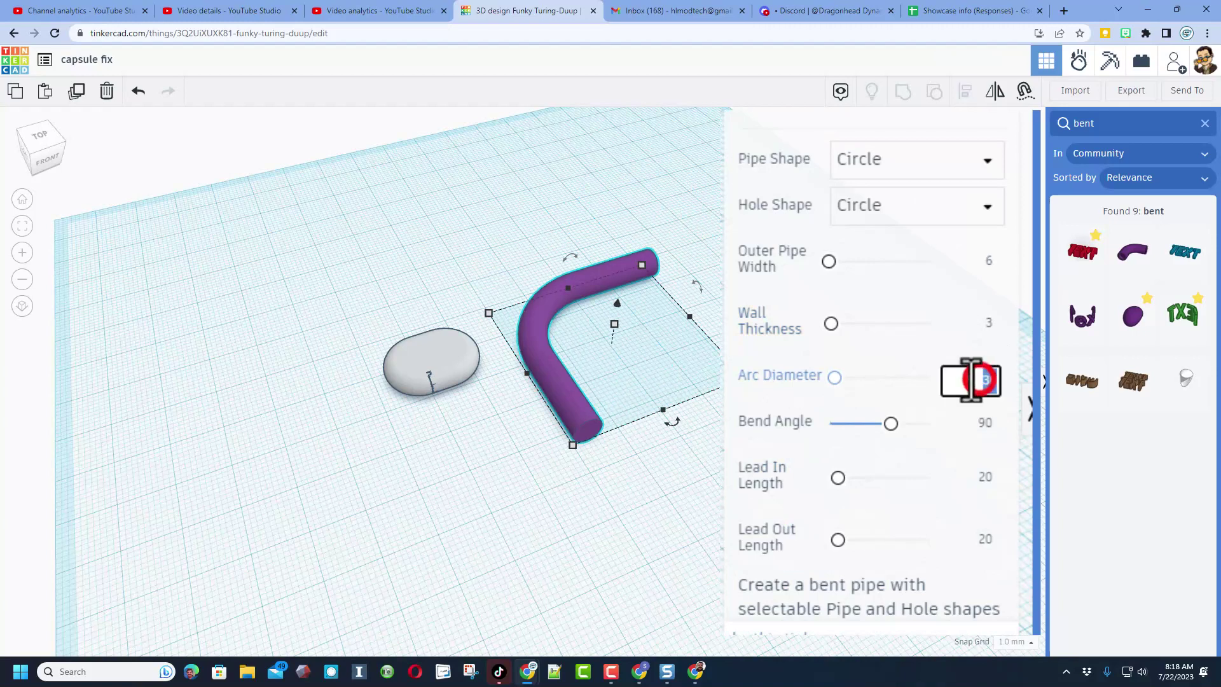
text(6)
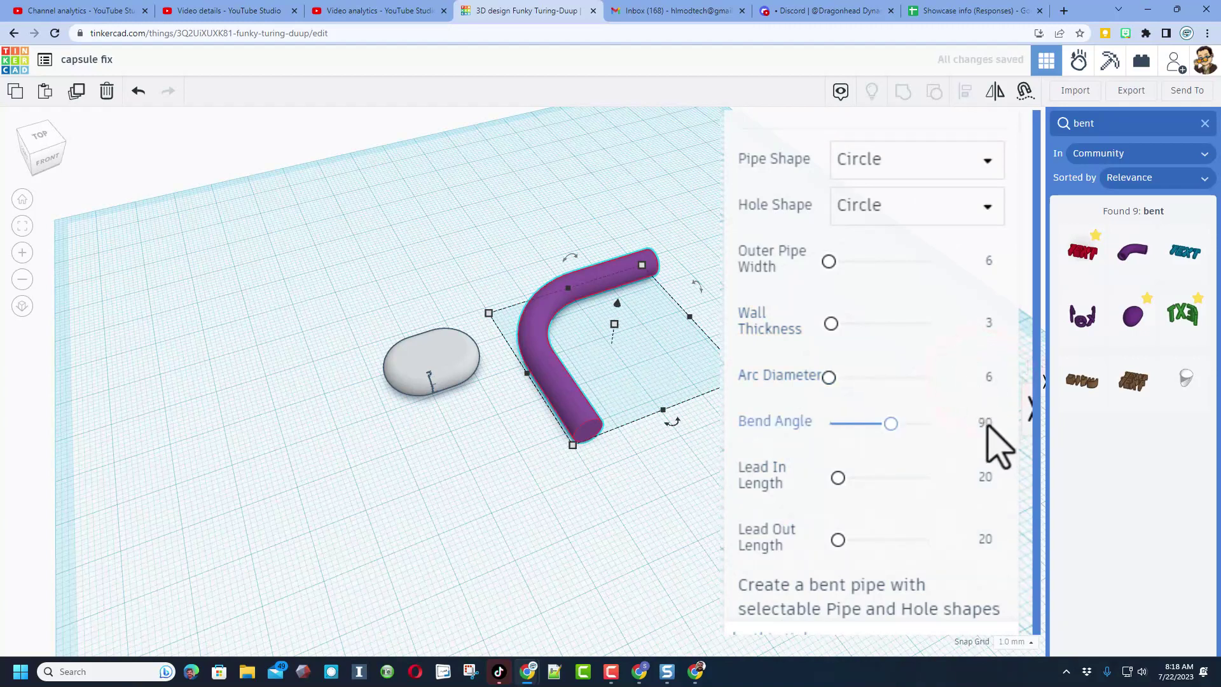
click(986, 422)
text(180)
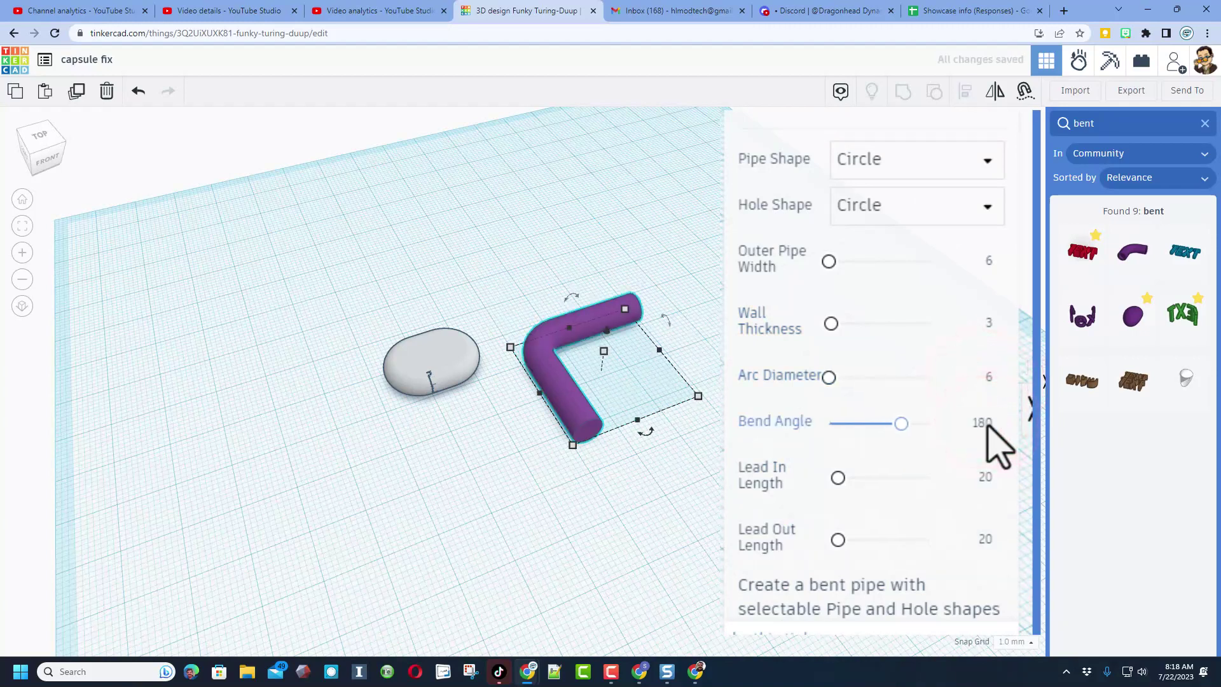
Set the bent pipe's lead in and lead out lengths to 2
click(982, 484)
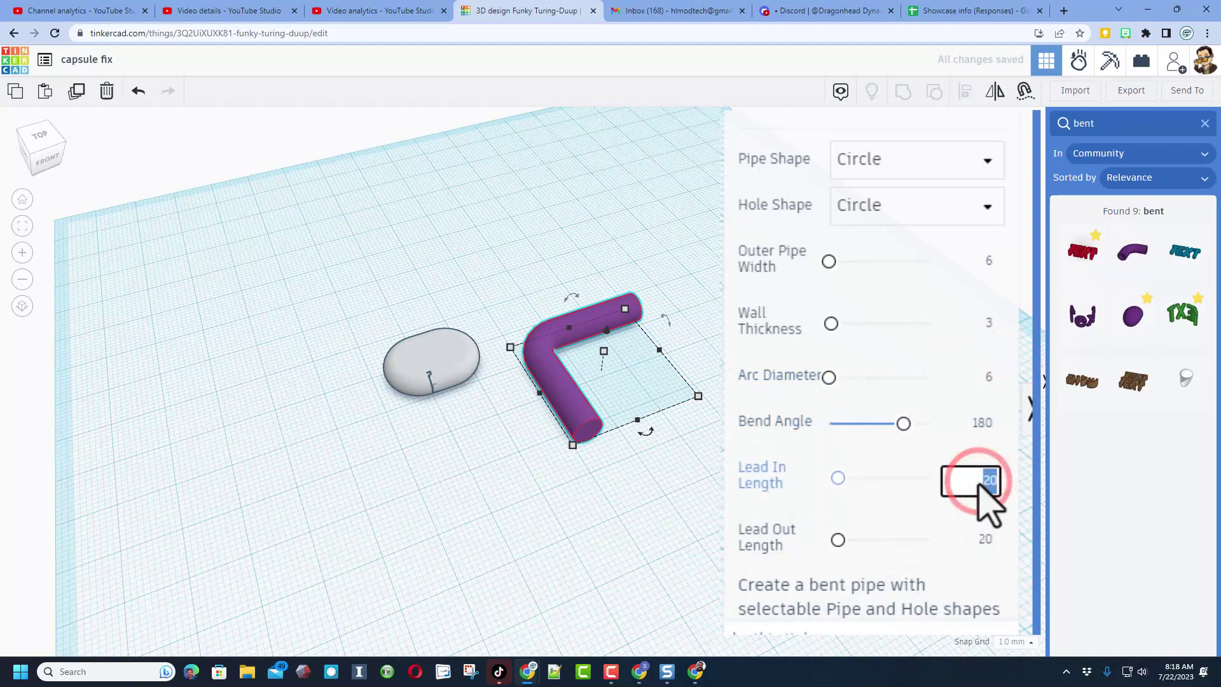
text(2)
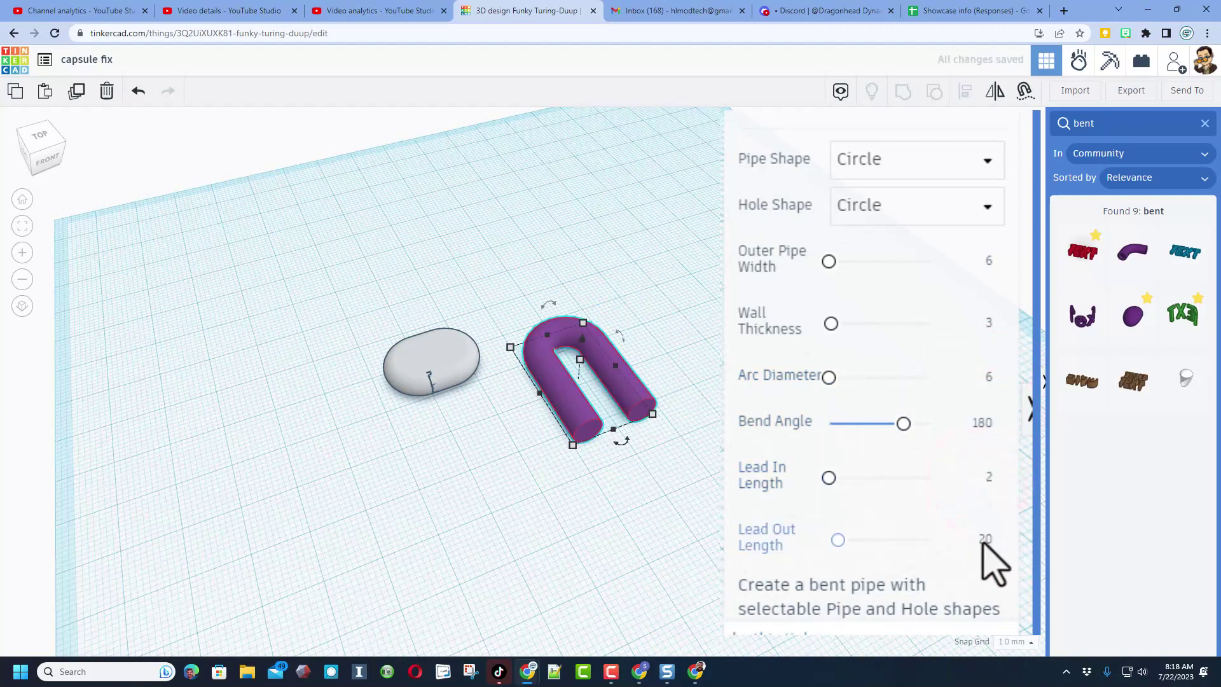
click(986, 542)
text(4)
key(Return)
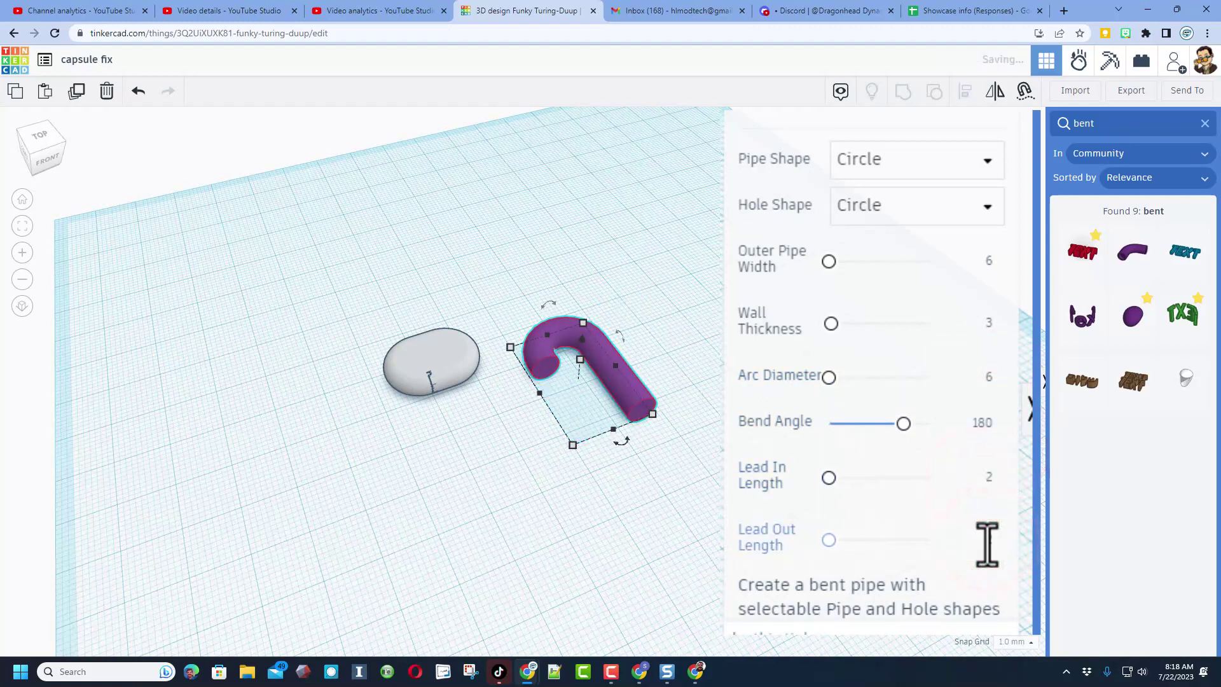
right_drag(518, 401, 525, 394)
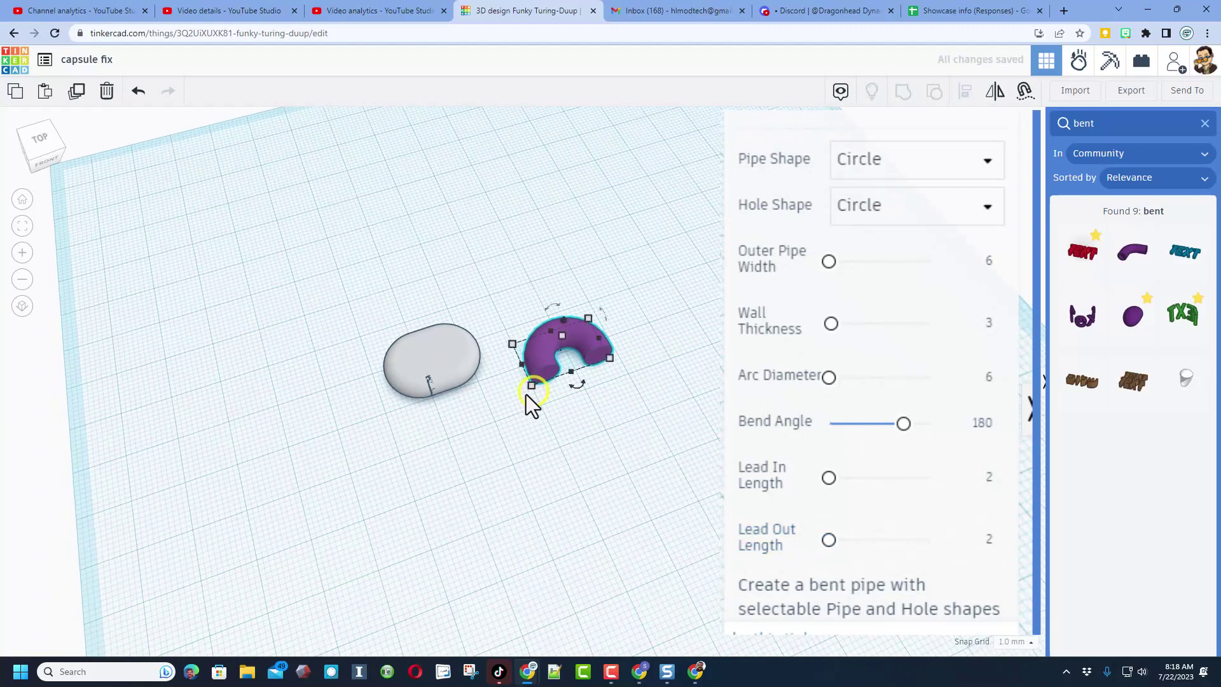
Rotate the capsule -90 degrees flat on the workplane and move the bent pipe beside its far end
click(590, 339)
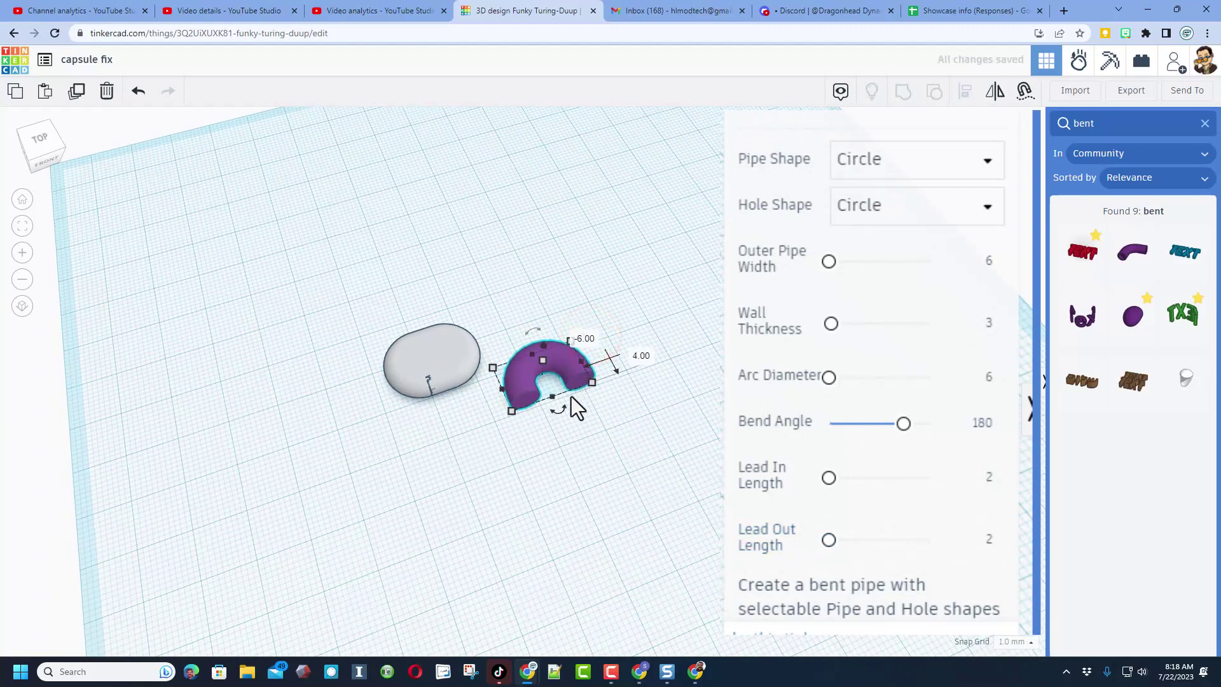
click(444, 369)
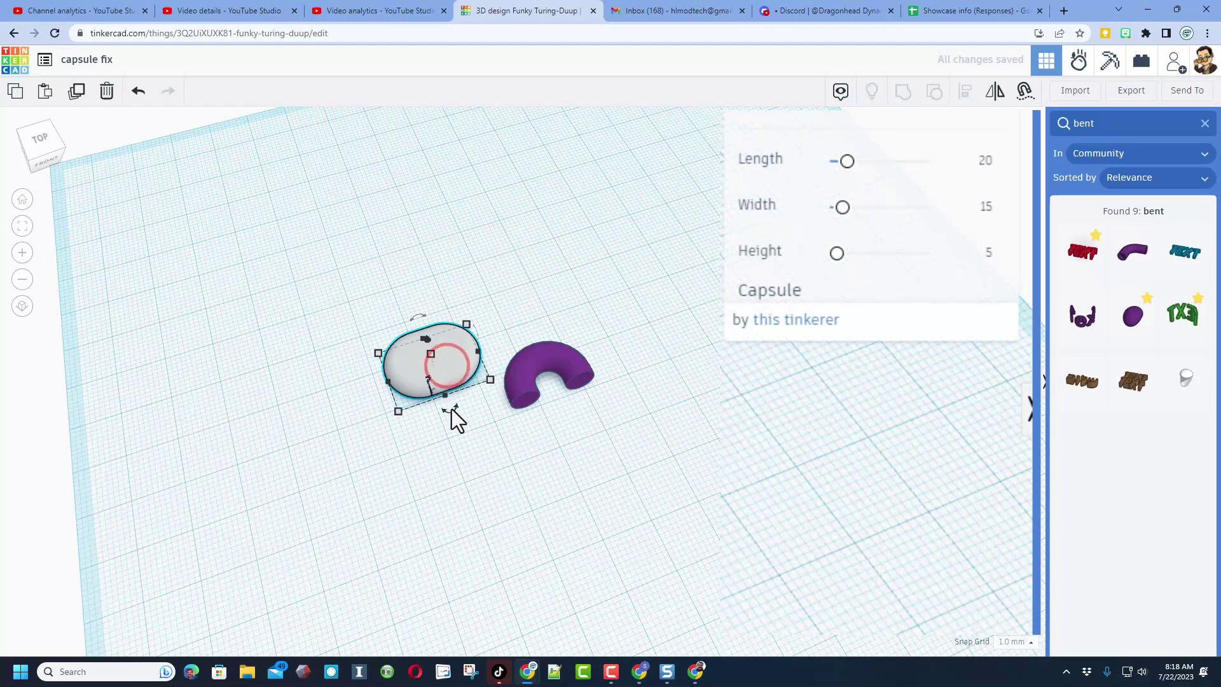
shift+drag(453, 417, 471, 369)
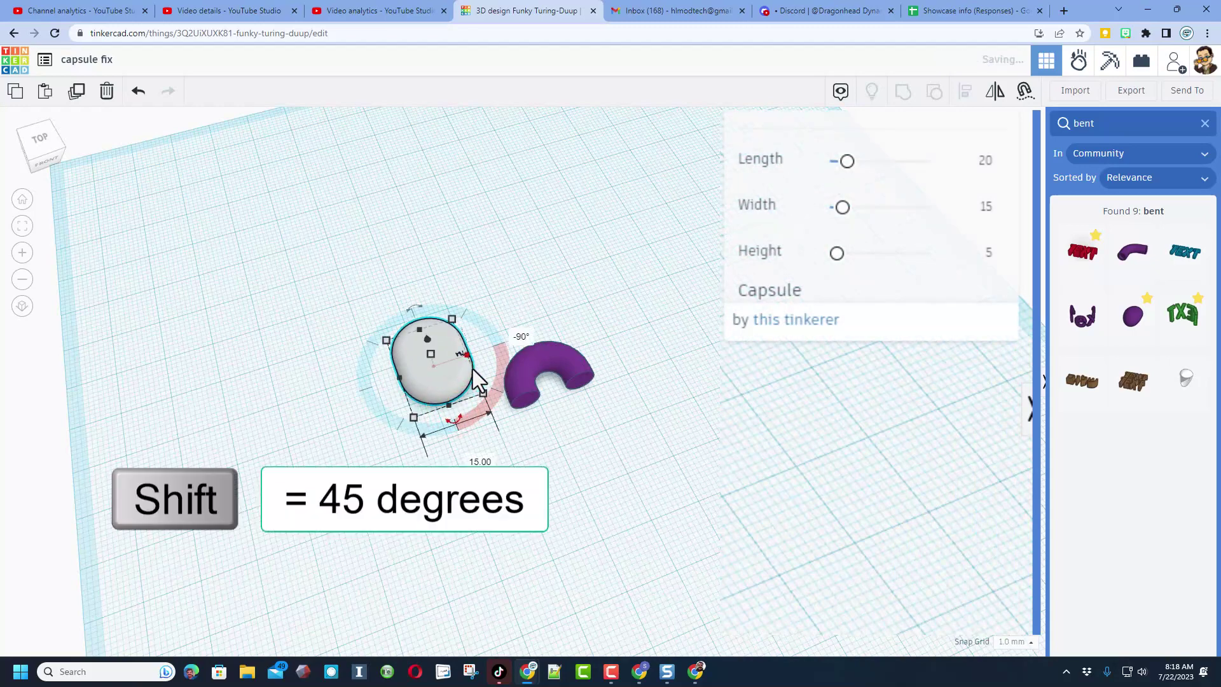
click(655, 416)
drag(581, 367, 552, 302)
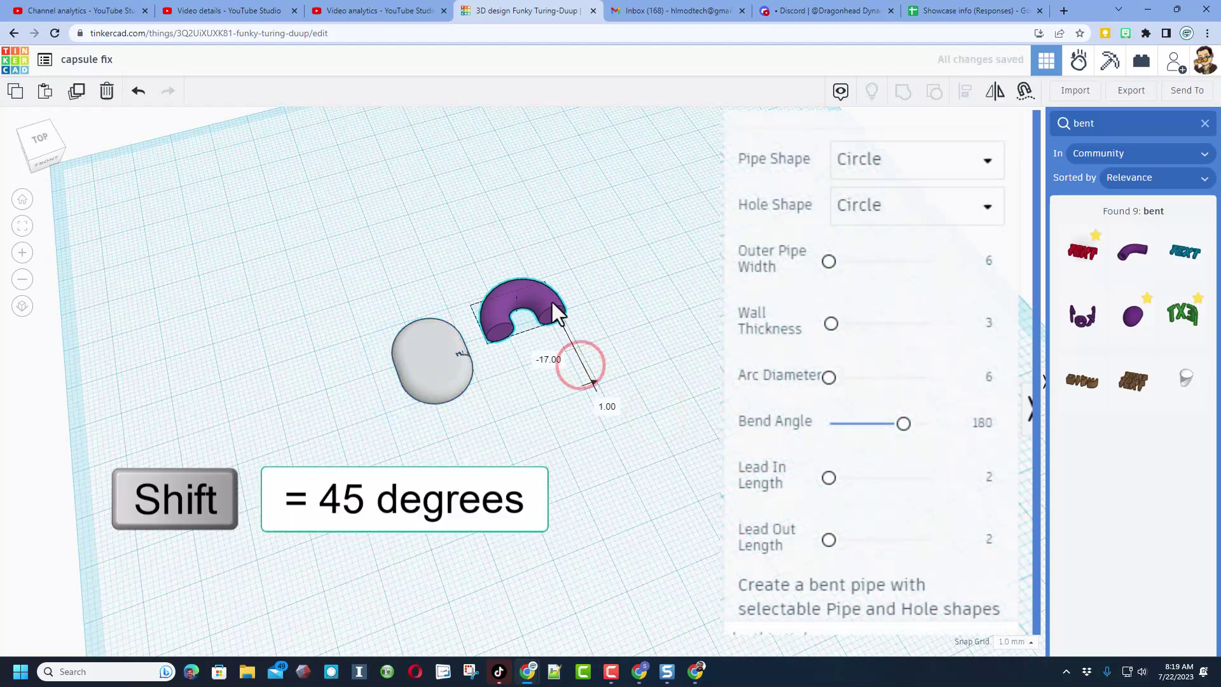
Set the bent pipe's lead in and lead out lengths to 3
right_drag(552, 303, 561, 375)
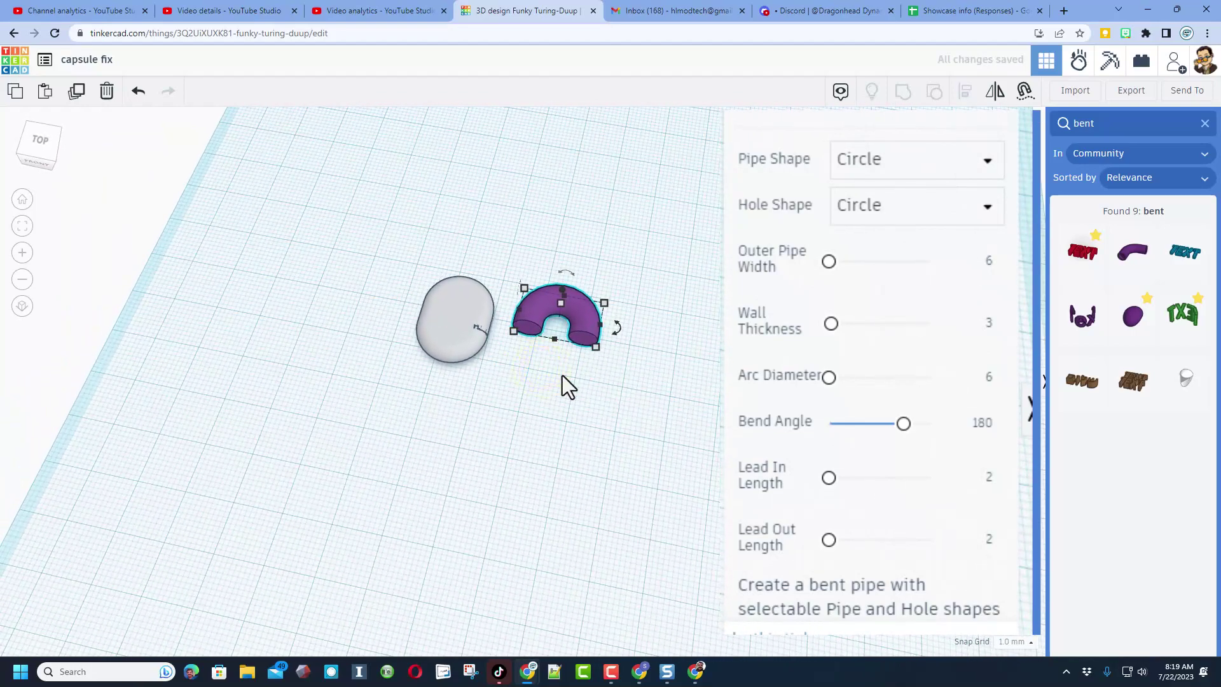
click(984, 477)
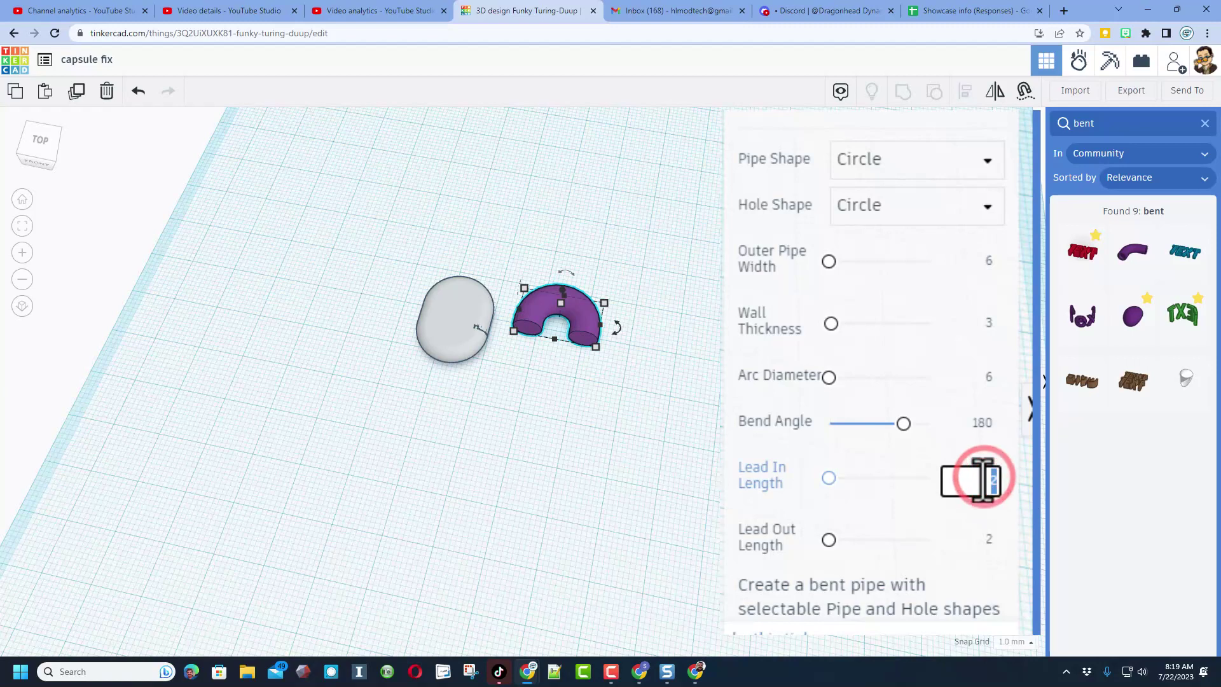
click(986, 542)
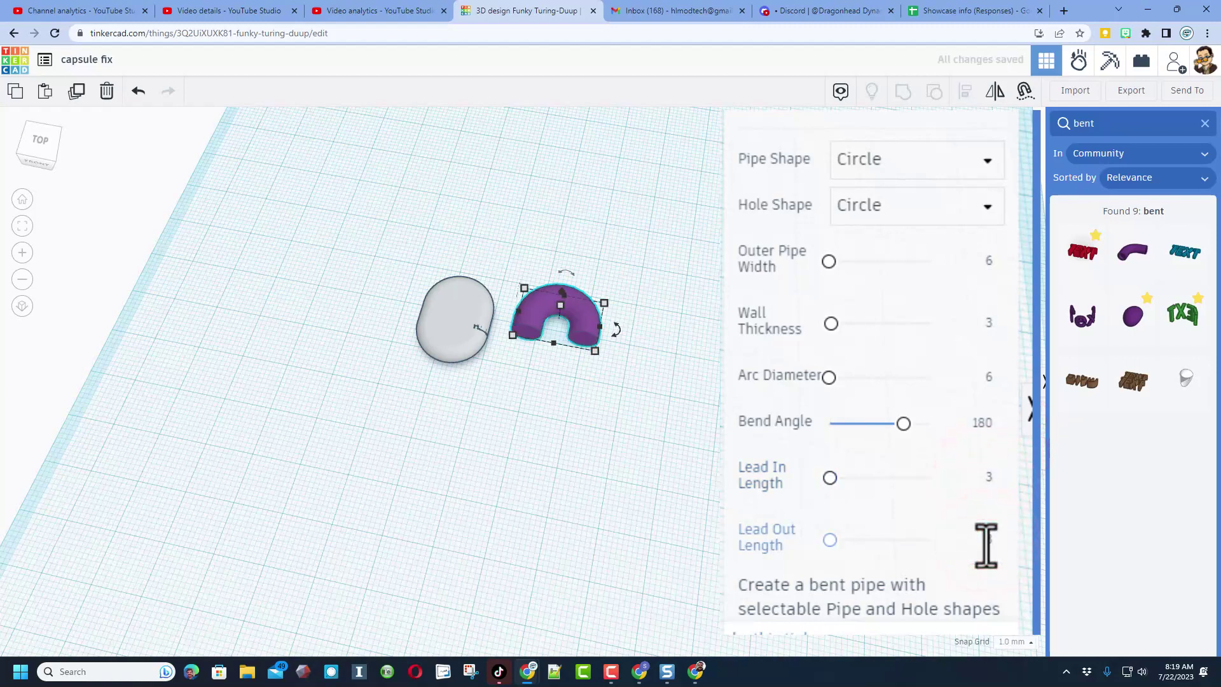
Duplicate the bent pipe and move the copy straight forward until it is clear of the original's open ends
key(ctrl+d)
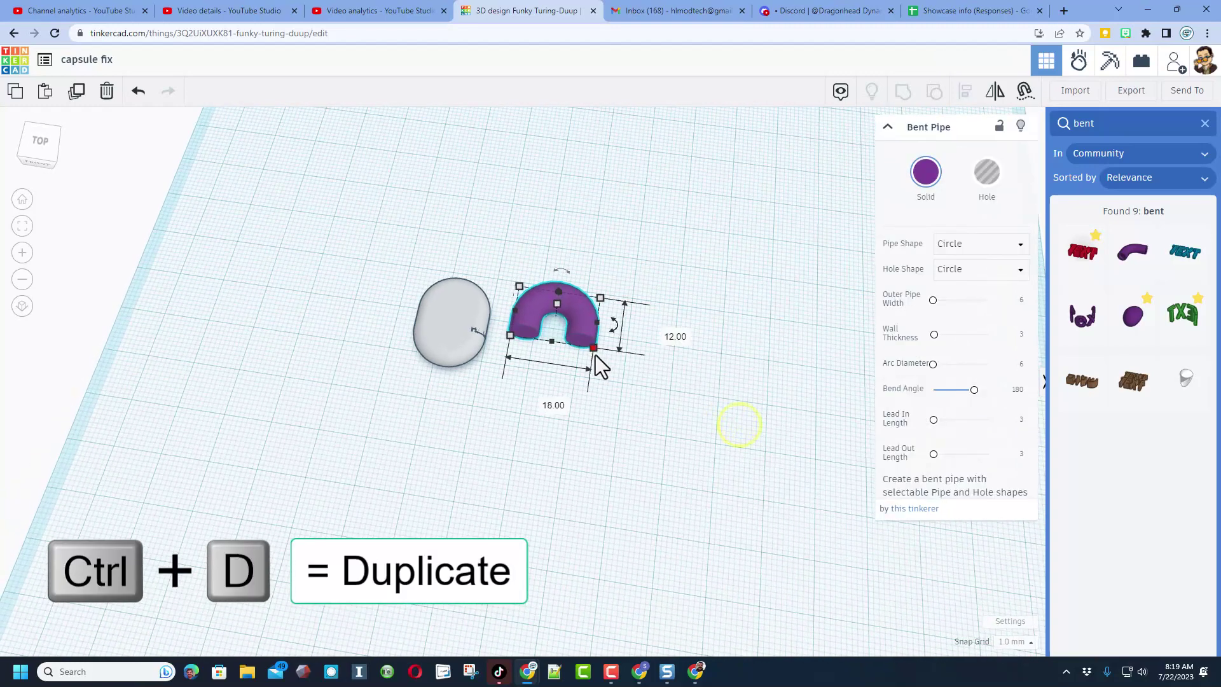
click(604, 386)
click(585, 329)
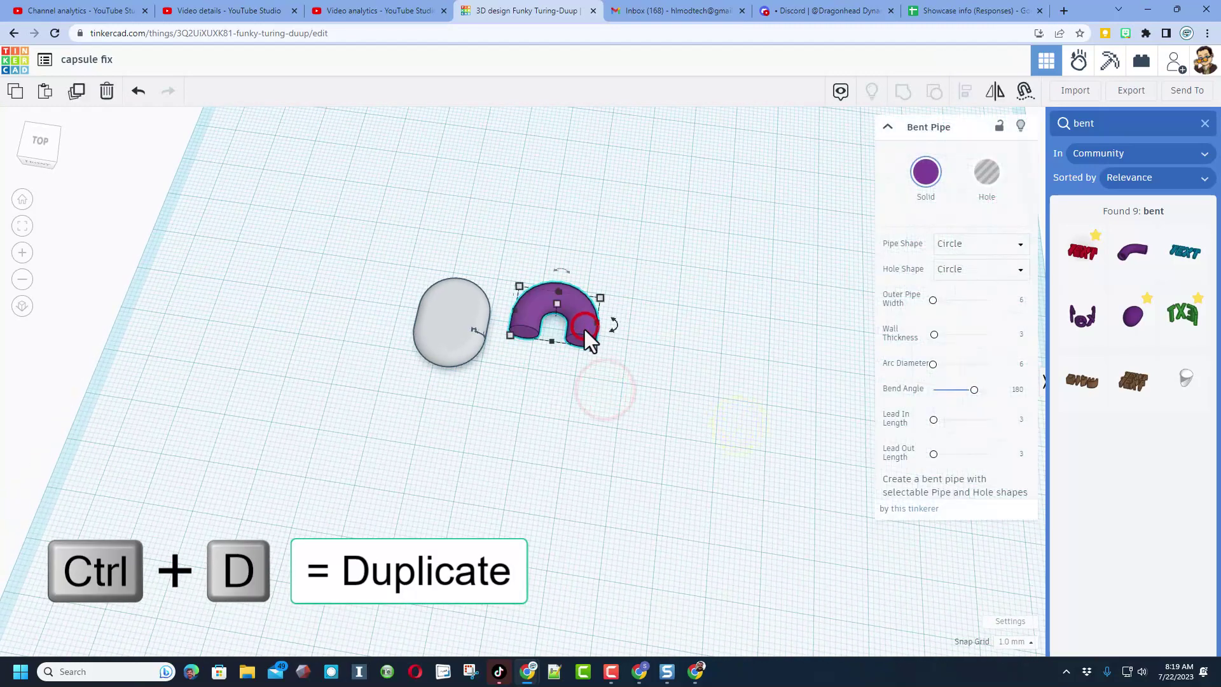
click(593, 387)
click(591, 346)
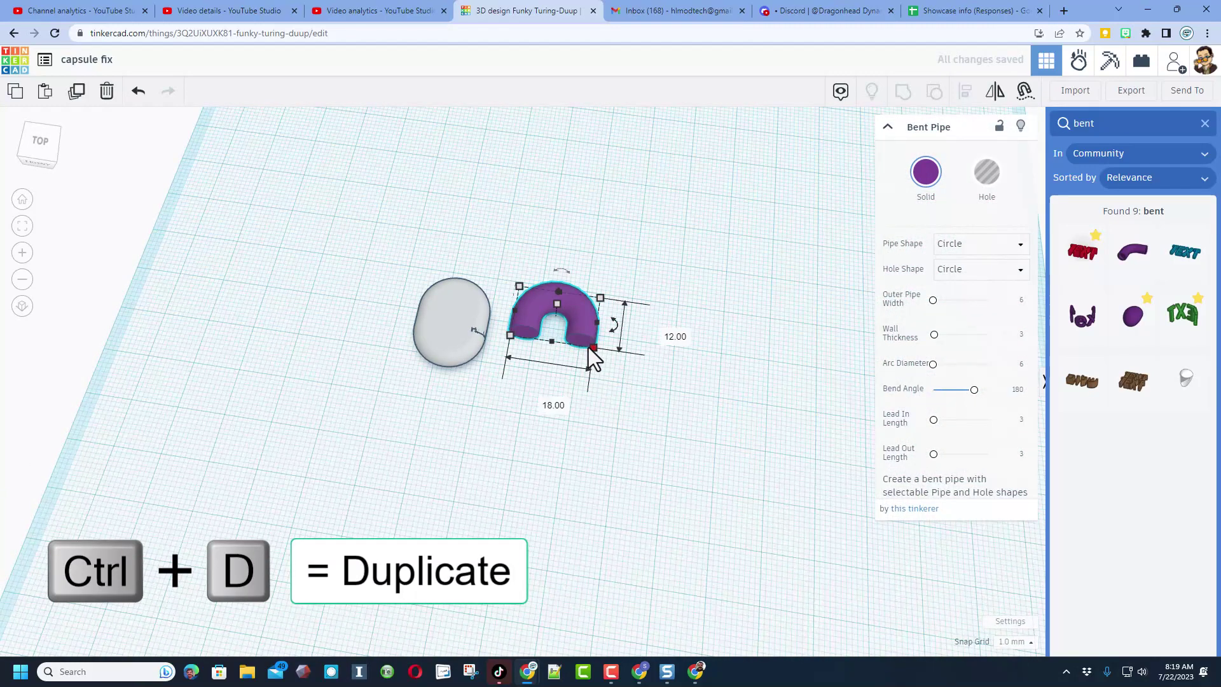
key(Down)
key(Down)
key(Down)
key(Down)
key(Down)
key(Down)
key(Down)
key(Down)
key(Down)
key(Down)
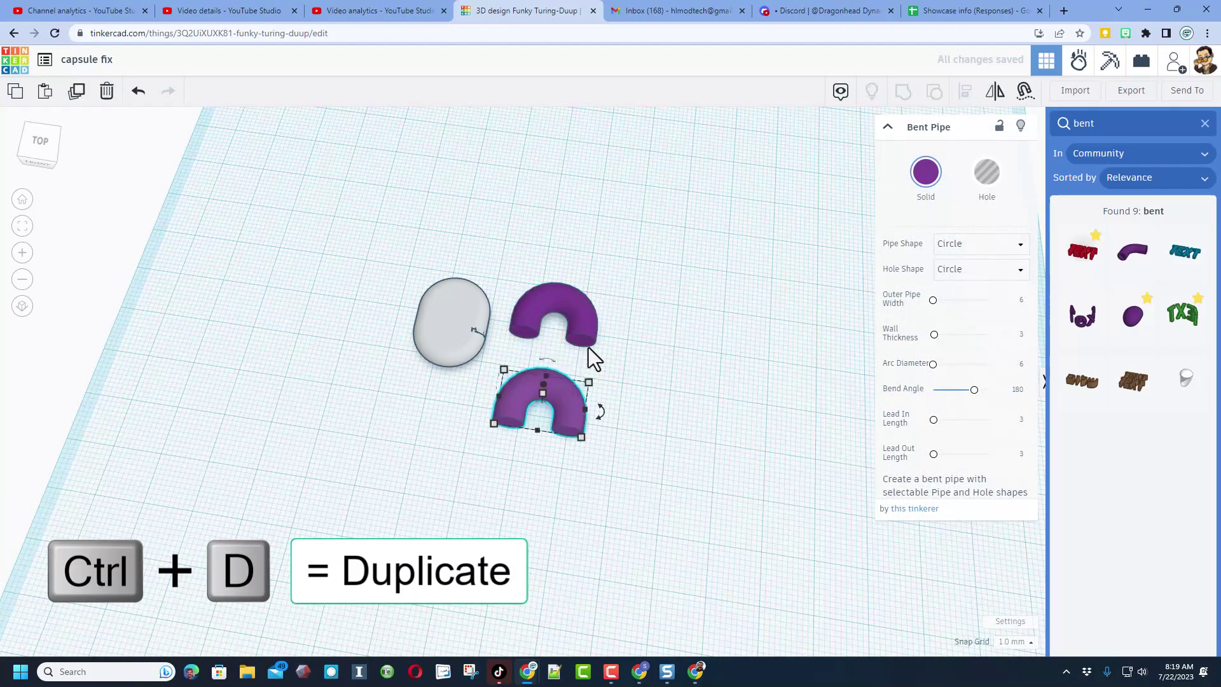
Mirror the duplicated bent pipe front to back so its open ends face those of the original
click(995, 92)
click(484, 392)
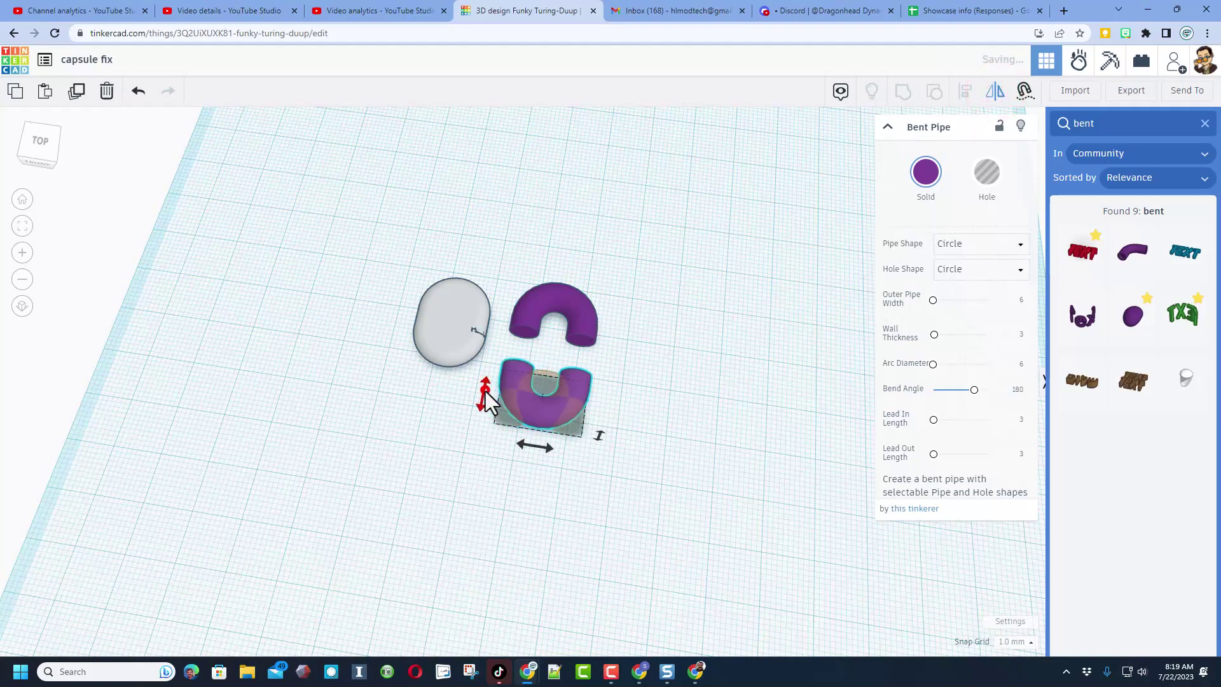
click(582, 349)
Place a workplane on the flat end face of the original bent pipe and drop the mirrored copy onto it
right_drag(638, 376, 578, 327)
key(w)
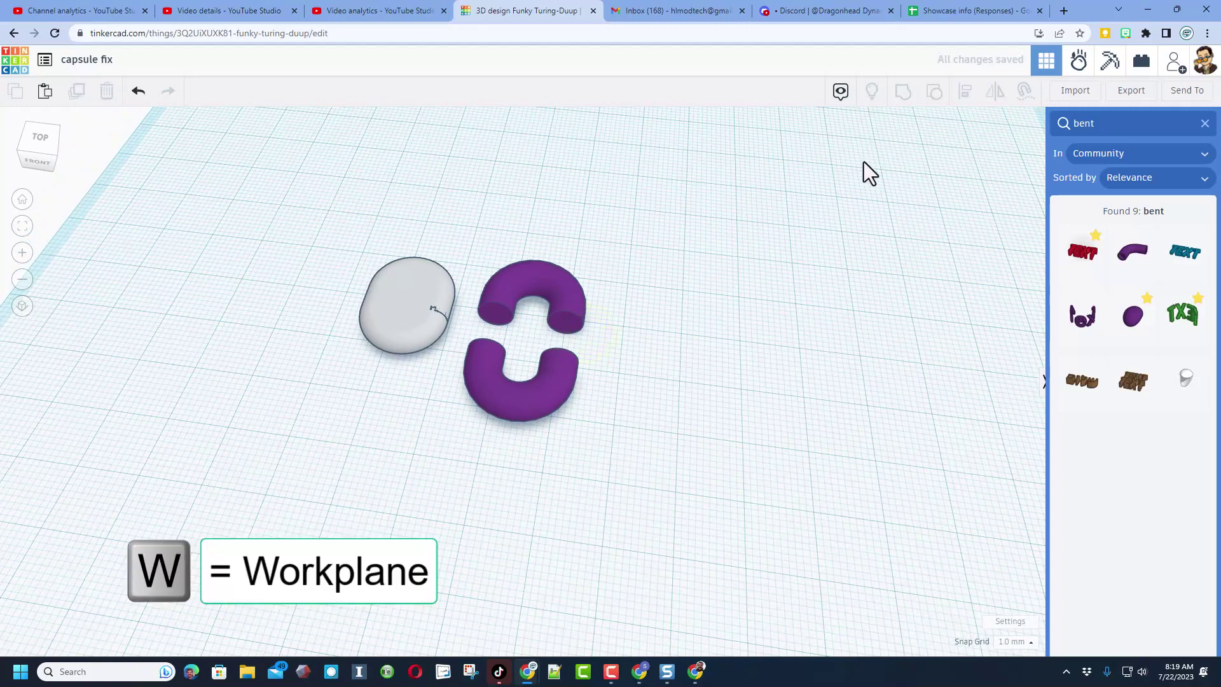
click(1205, 124)
click(1072, 135)
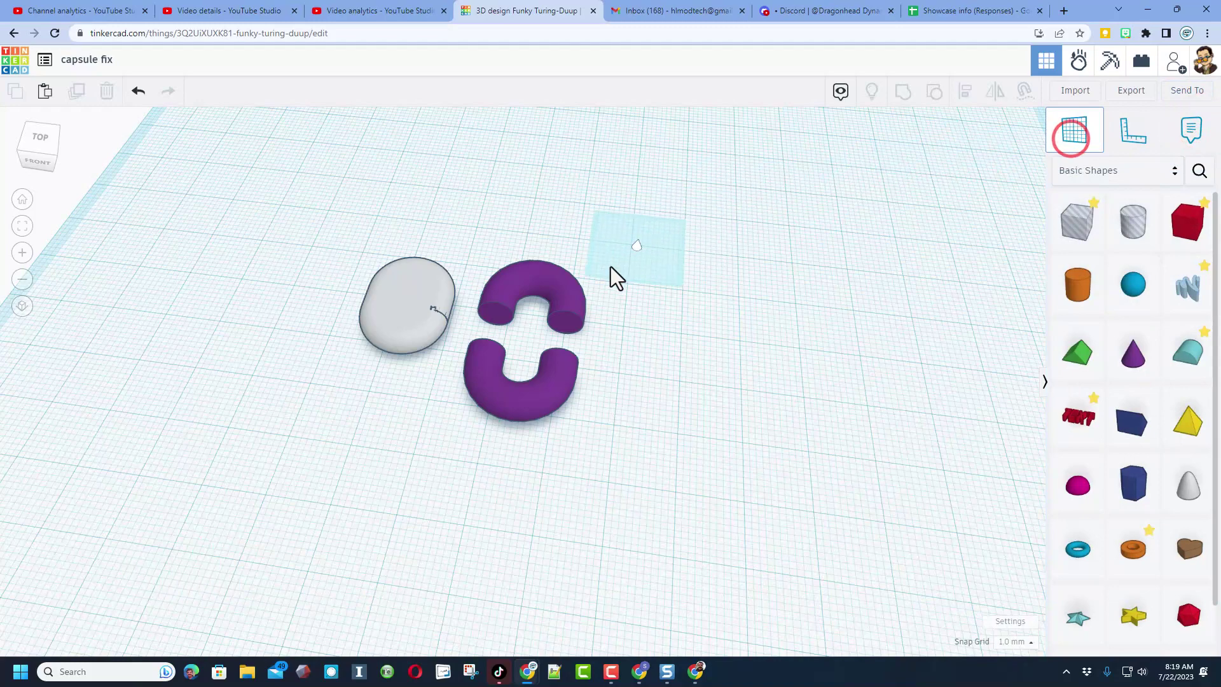
click(567, 318)
key(d)
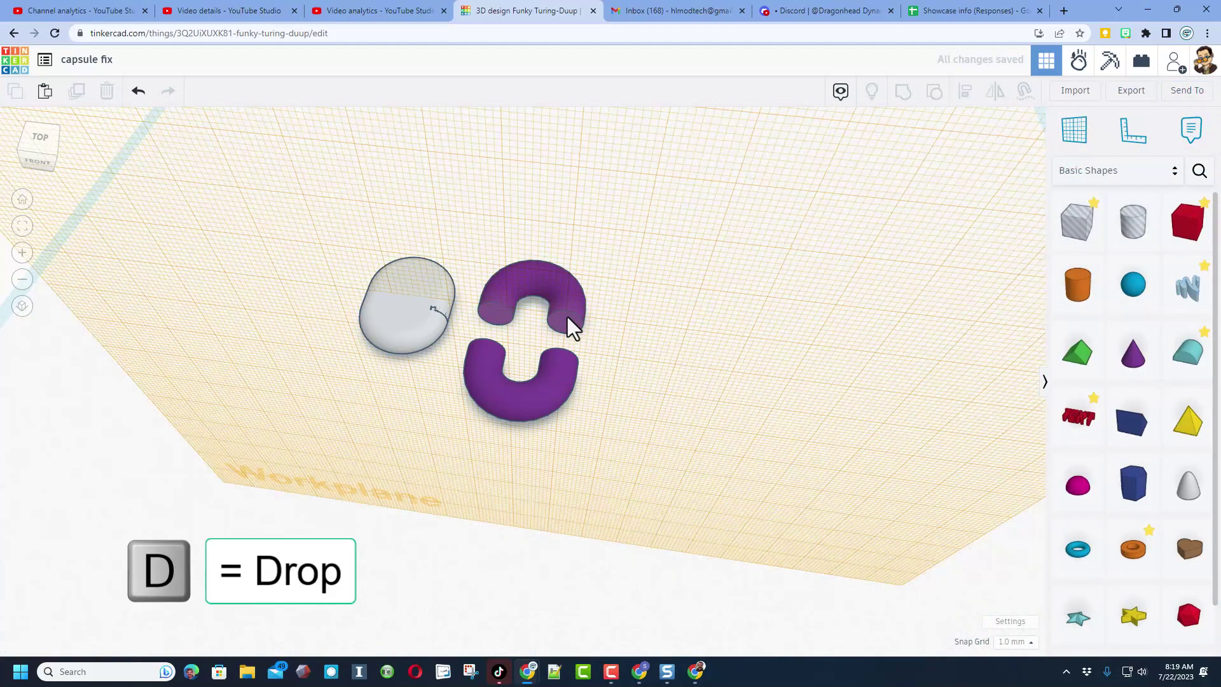
click(545, 382)
key(d)
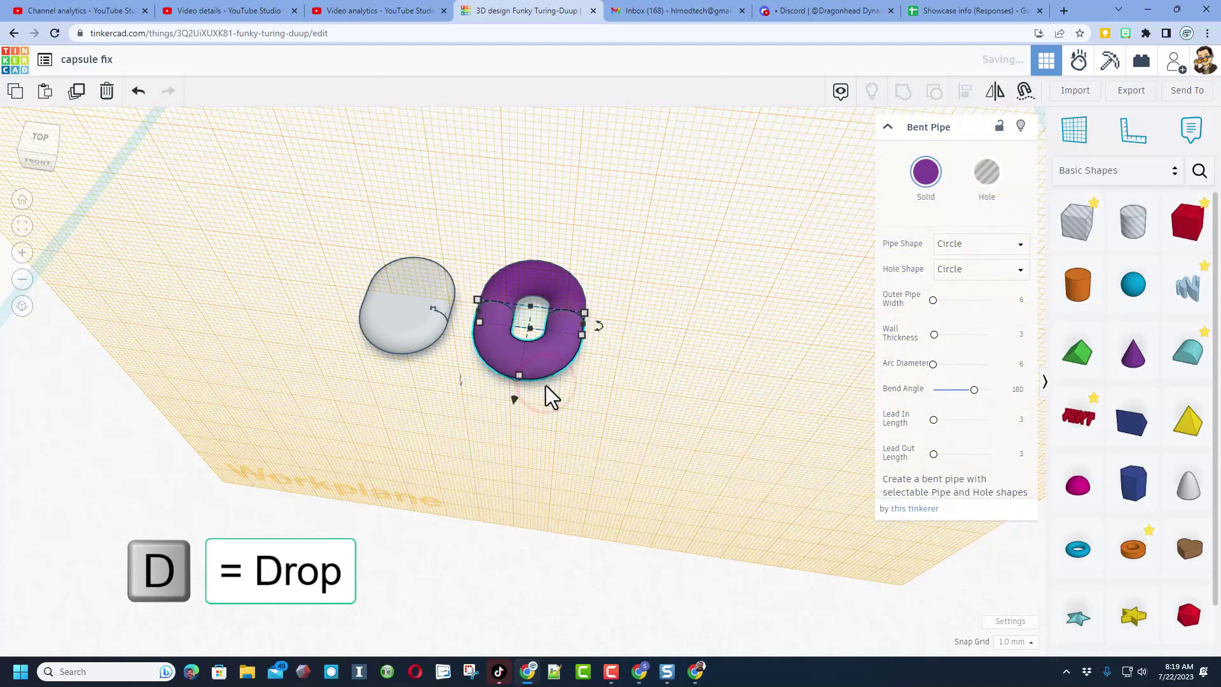
Return the workplane to the default base grid
key(w)
click(628, 323)
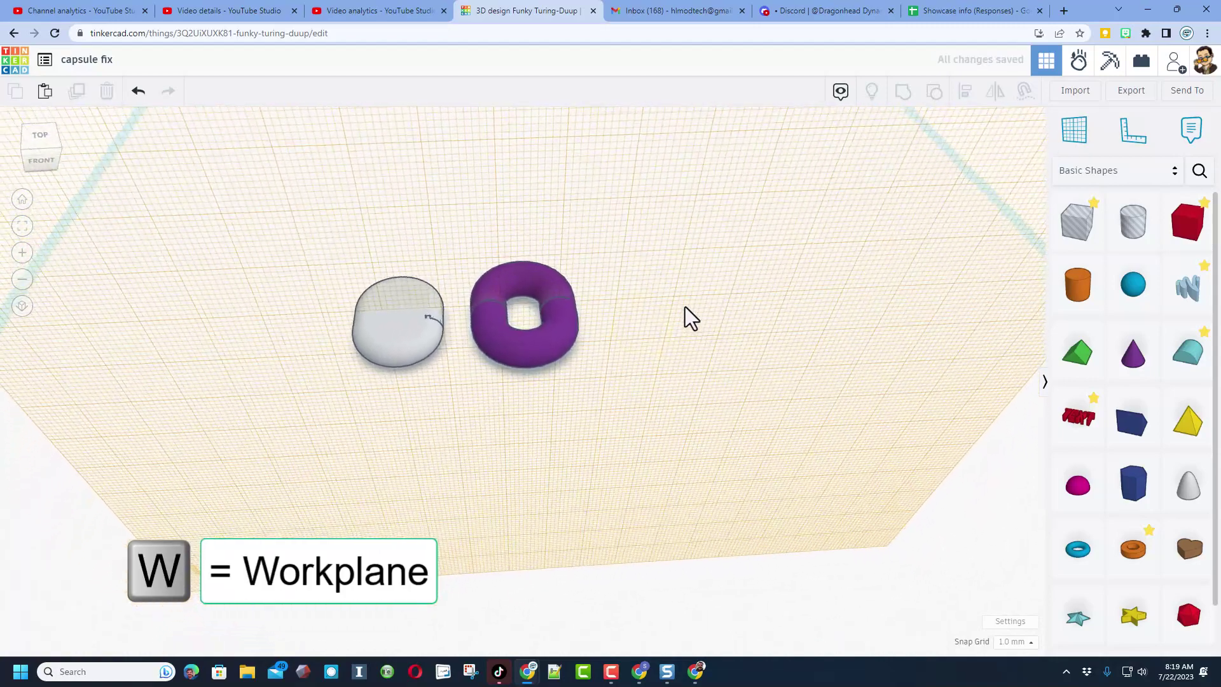
click(677, 377)
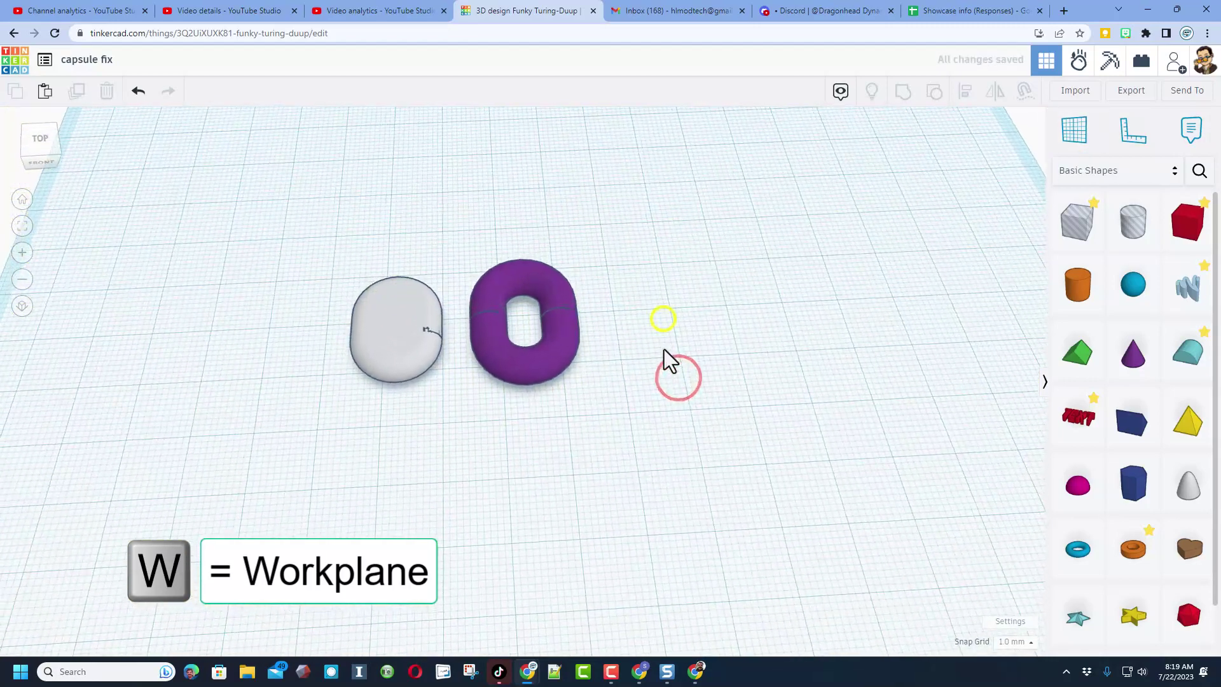
Add a cylinder beside the bent pipes, set it to 64 sides, and move it over the pipe ring
click(1061, 306)
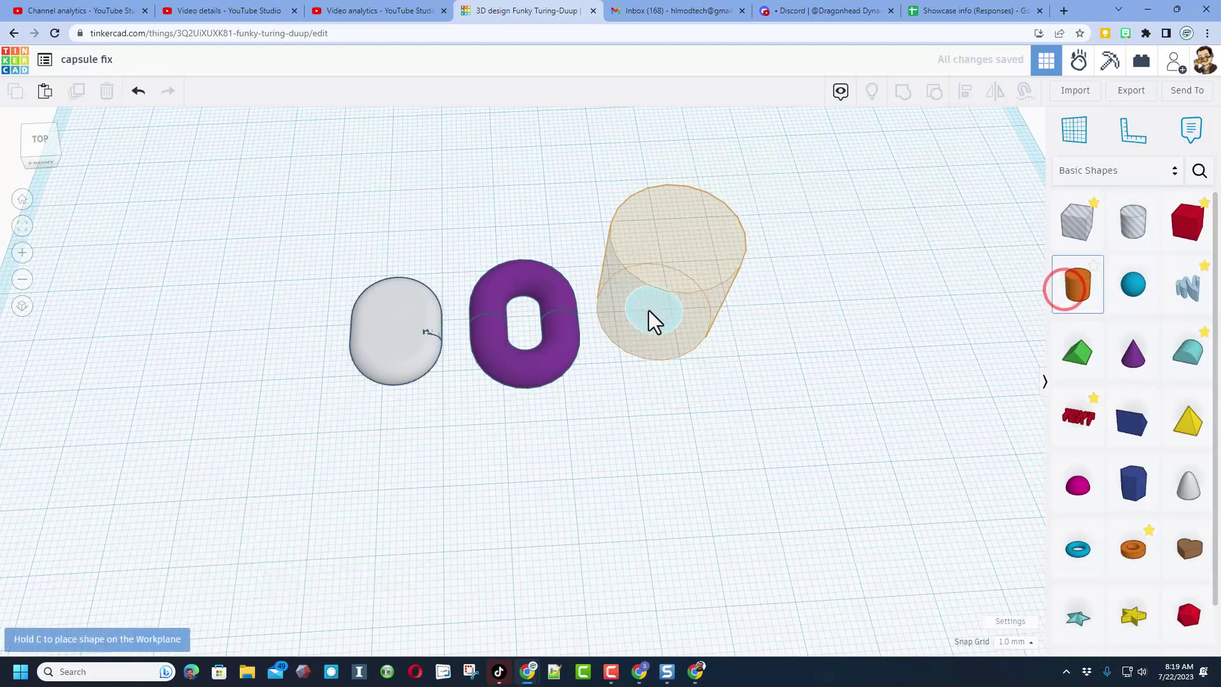
click(635, 309)
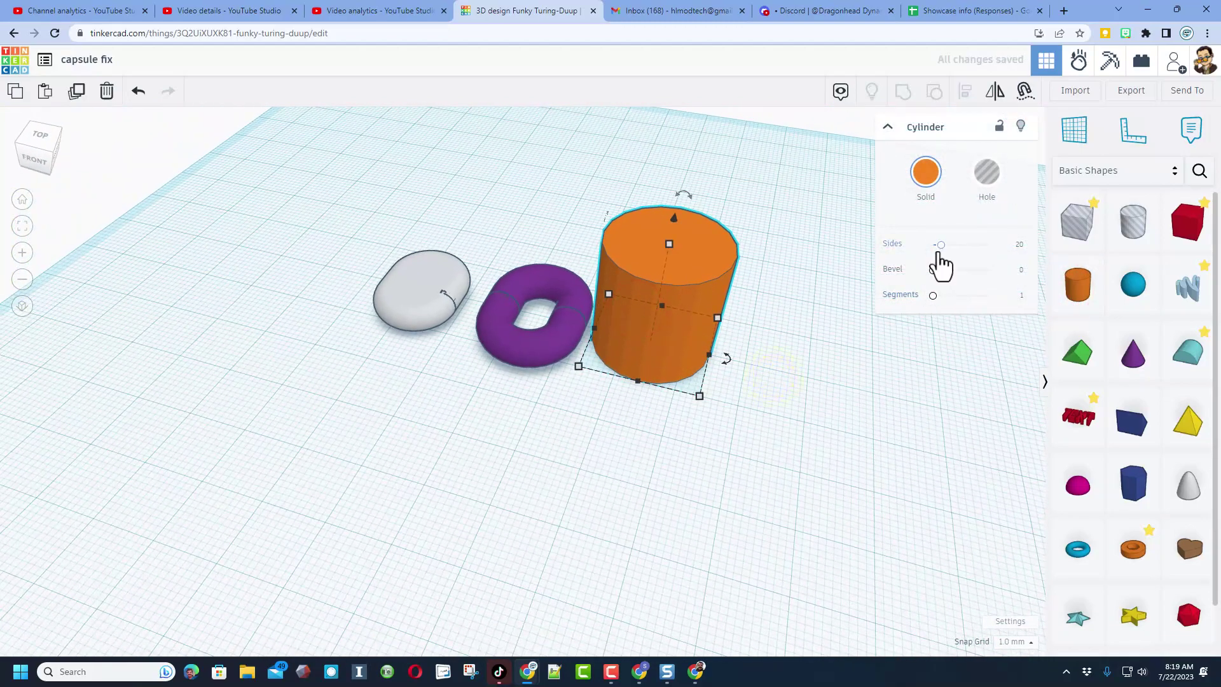
drag(939, 245, 1011, 256)
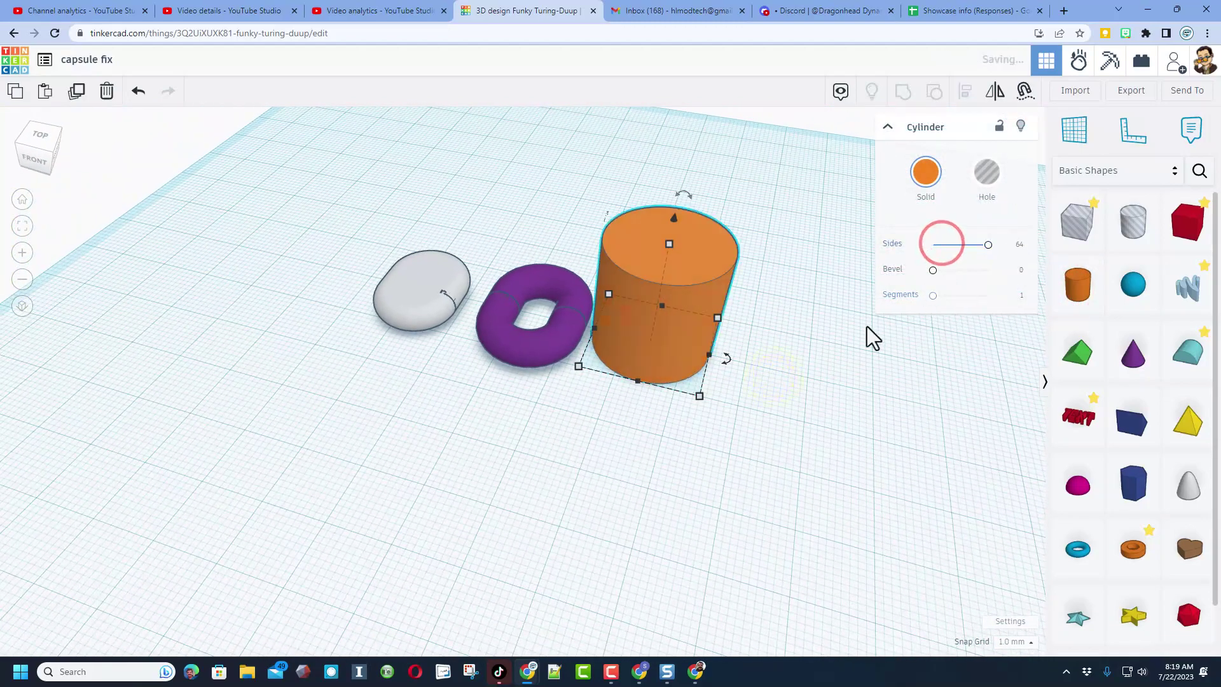
drag(706, 357, 527, 304)
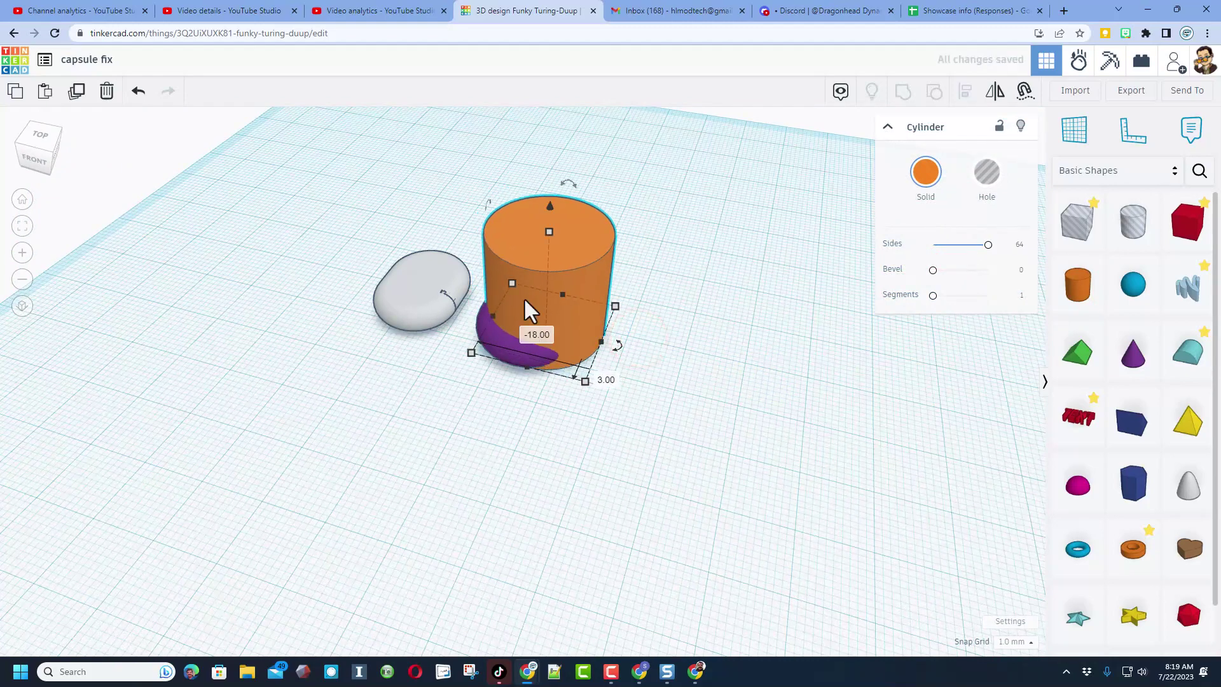
Set the cylinder's height to 6, its bevel to 2.5 and its segments to 10
click(549, 232)
click(601, 283)
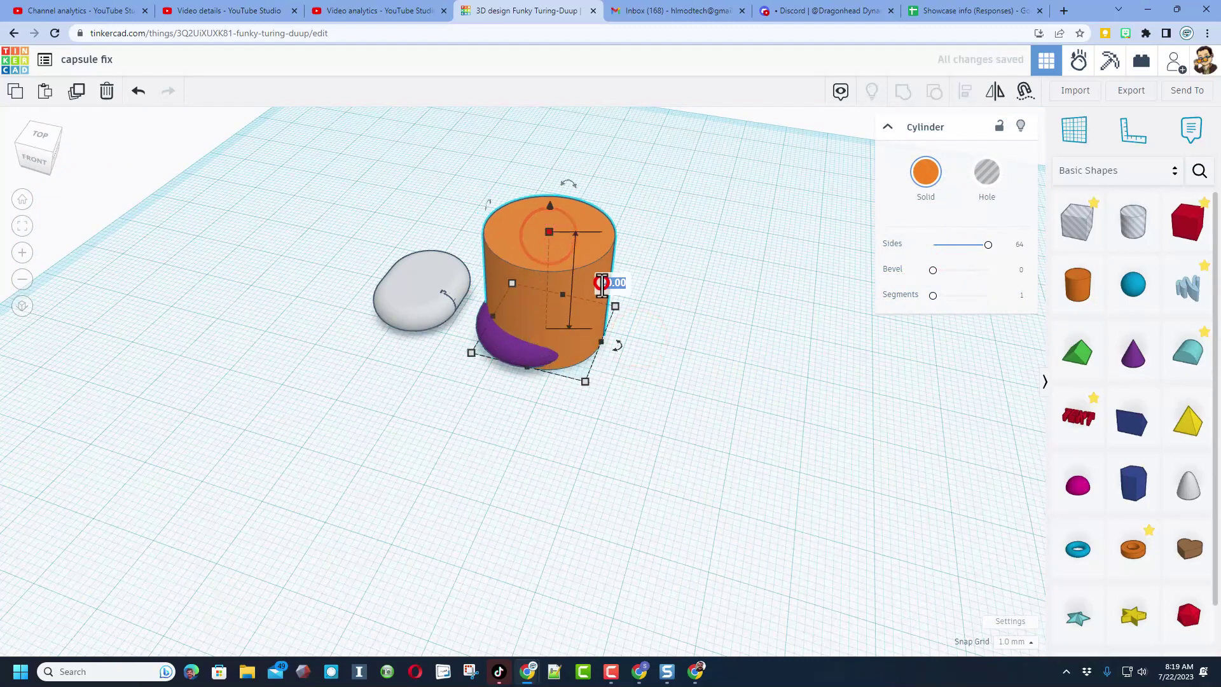
text(6)
key(Return)
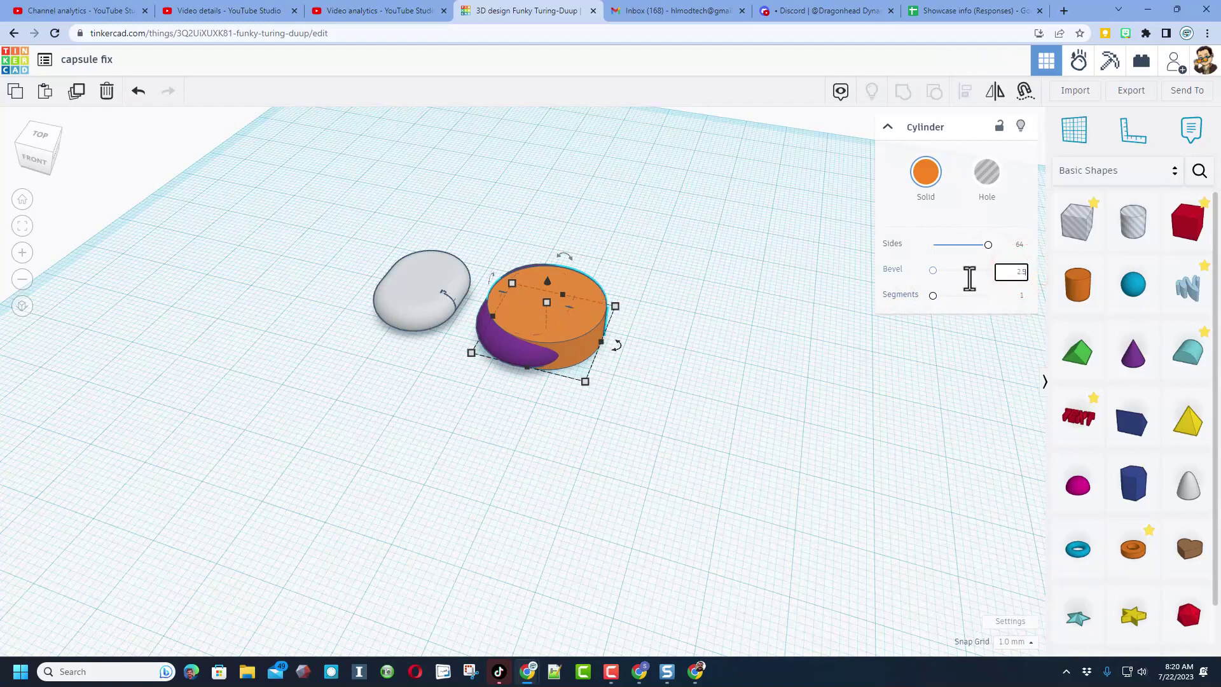
drag(969, 278, 996, 299)
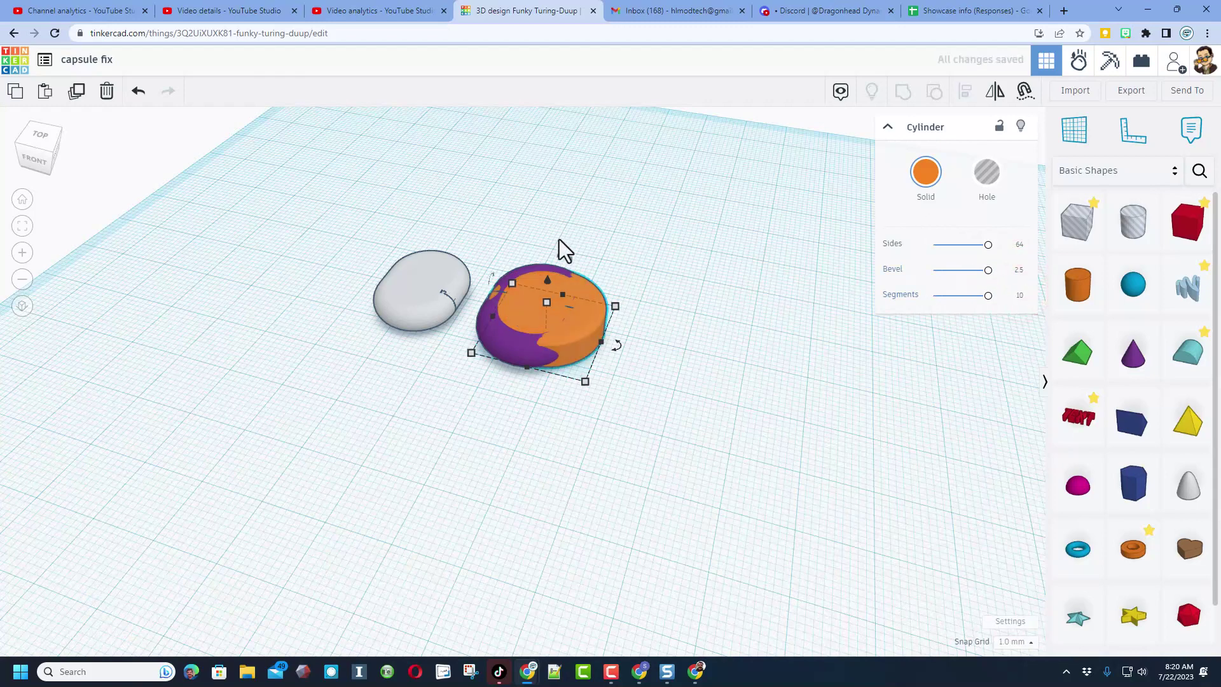
Narrow the cylinder to about 13 mm wide so it fills the opening without protruding beyond the bent pipes
scroll(510, 333, up, 3)
right_drag(509, 332, 594, 375)
drag(657, 385, 590, 389)
click(689, 286)
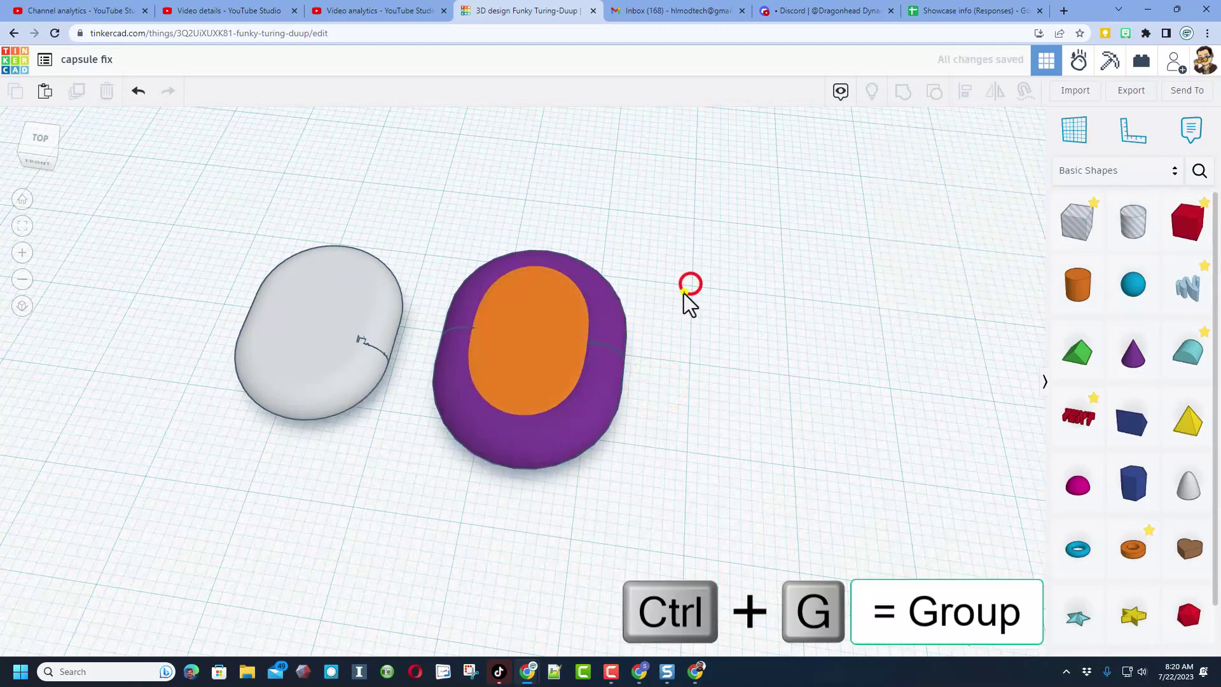
Group the cylinder and both bent pipes into one solid
drag(705, 239, 453, 435)
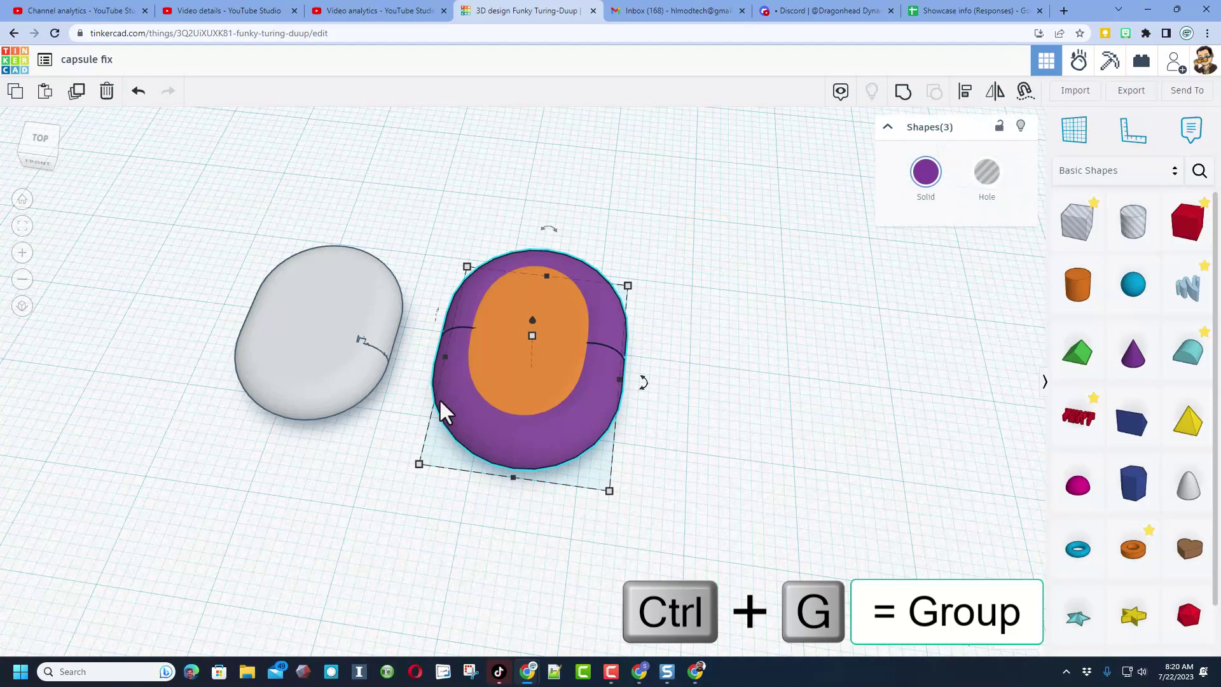
key(ctrl+g)
right_drag(748, 406, 604, 305)
Open the grouped capsule for editing, select its inner cylinder, and set the snap grid to 0.1 mm
key(ctrl+z)
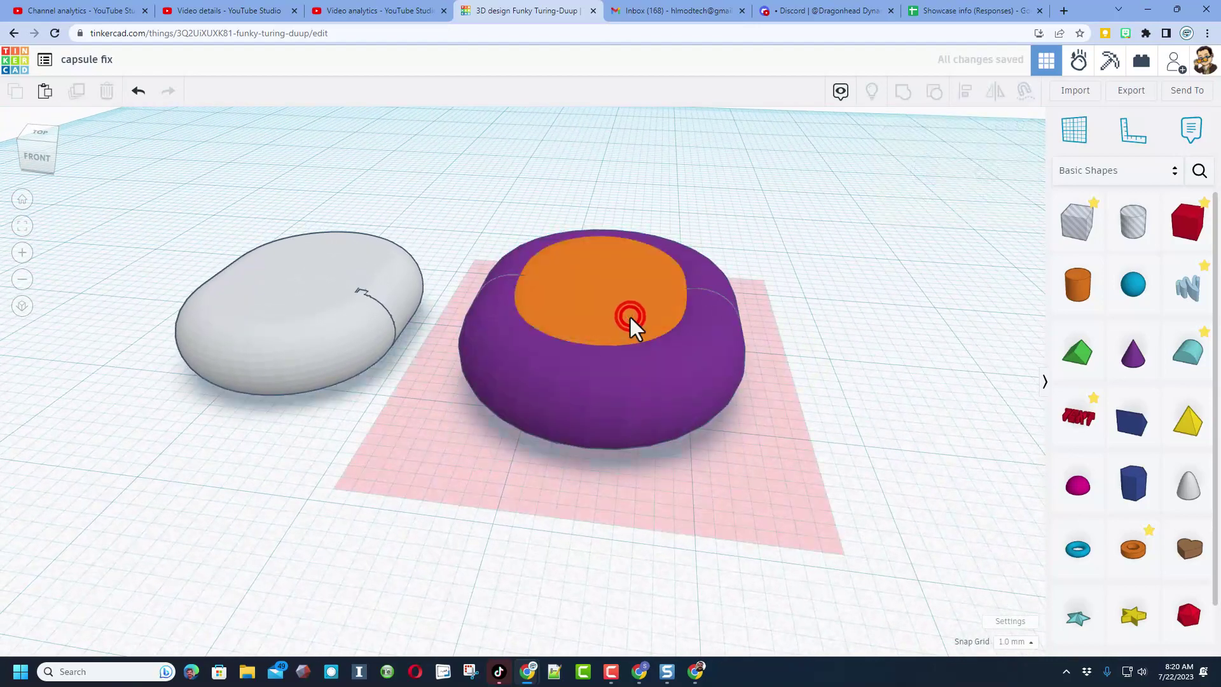
click(631, 321)
mouse_move(503, 350)
mouse_down()
mouse_move(488, 345)
mouse_move(497, 358)
mouse_up()
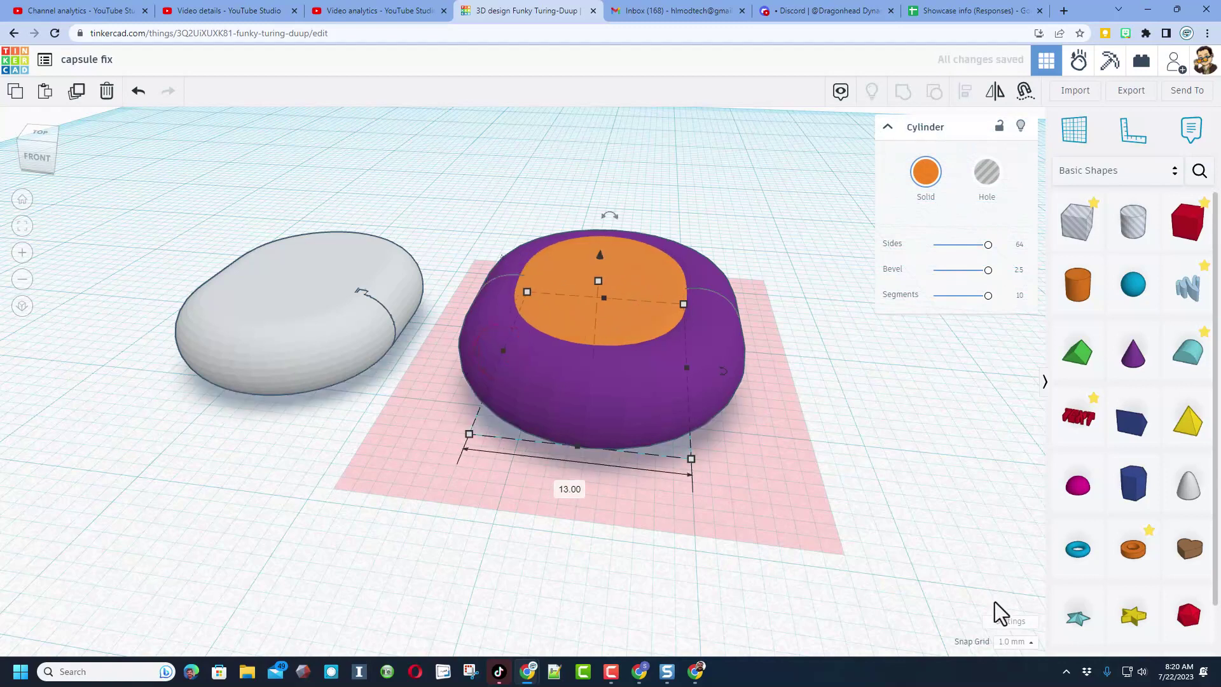
click(1005, 642)
click(1003, 511)
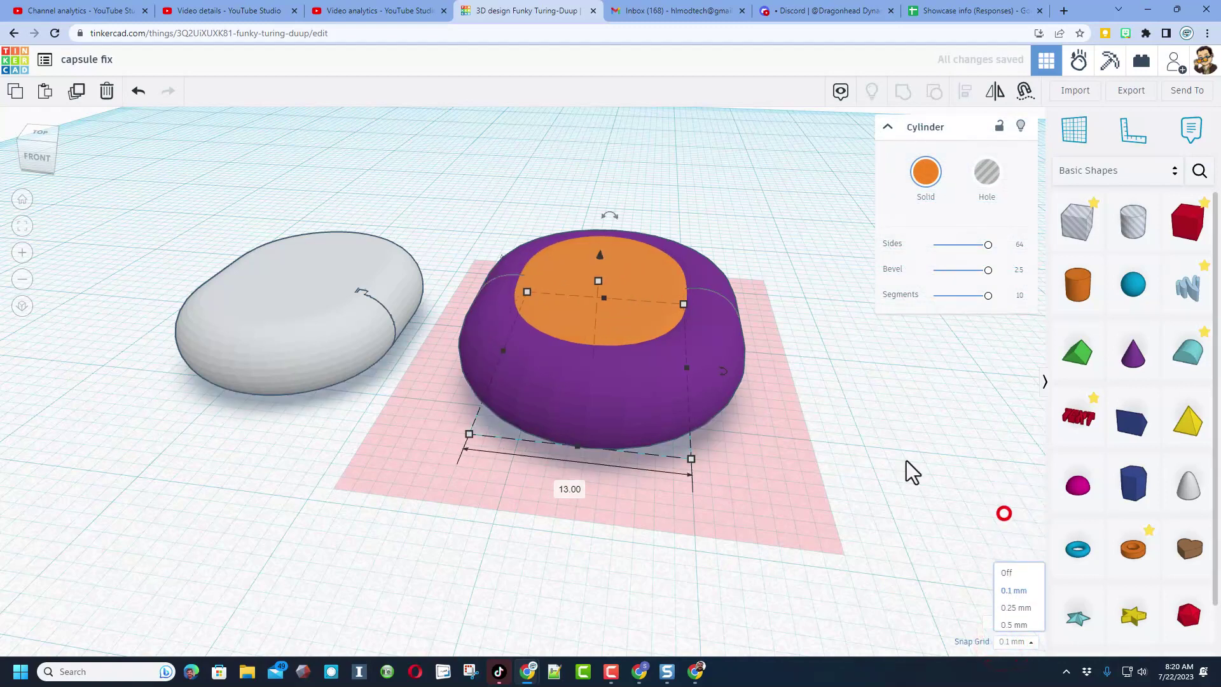
Widen the inner cylinder slightly towards both sides of the pipe ring
drag(500, 351, 498, 351)
click(680, 372)
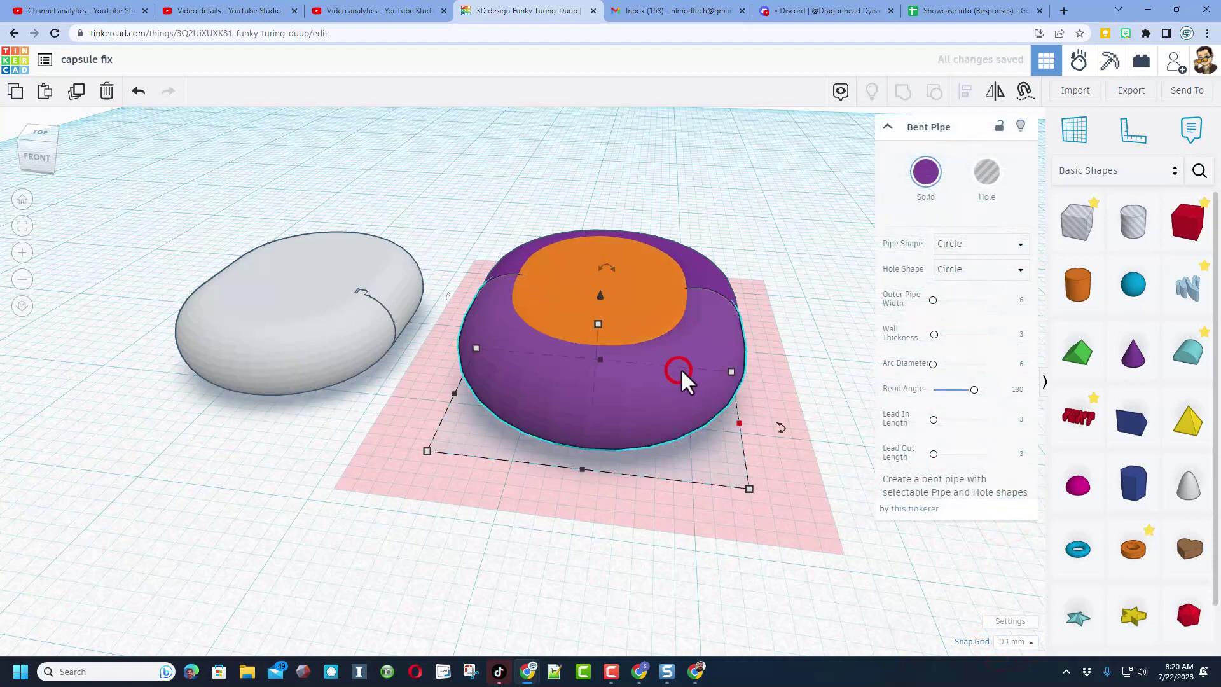
click(632, 311)
click(685, 370)
drag(687, 372, 702, 372)
Fine-tune the inner cylinder's length towards the ends of the pipe ring and leave group editing
right_drag(593, 318, 596, 507)
click(578, 488)
mouse_move(577, 498)
mouse_down()
mouse_move(578, 512)
mouse_move(580, 501)
mouse_up()
right_drag(626, 248, 735, 431)
drag(702, 410, 673, 362)
right_drag(674, 362, 871, 403)
click(857, 389)
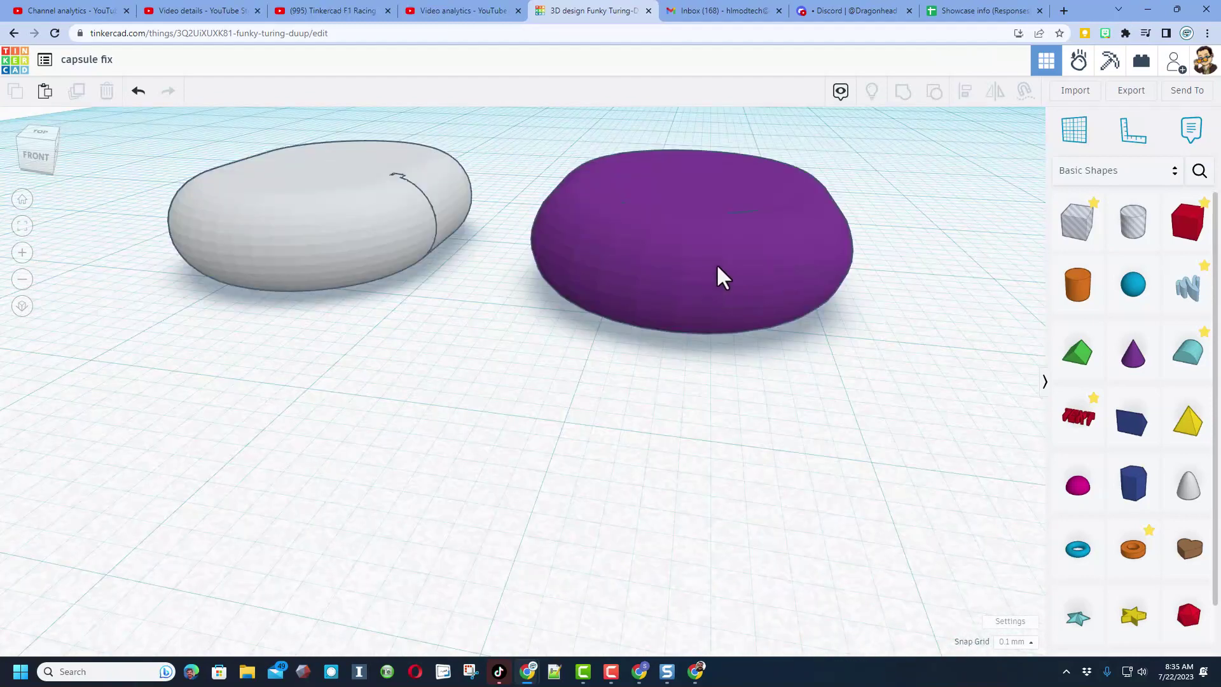
Reopen the capsule group and set the inner cylinder's height to about 5.31 mm
click(717, 266)
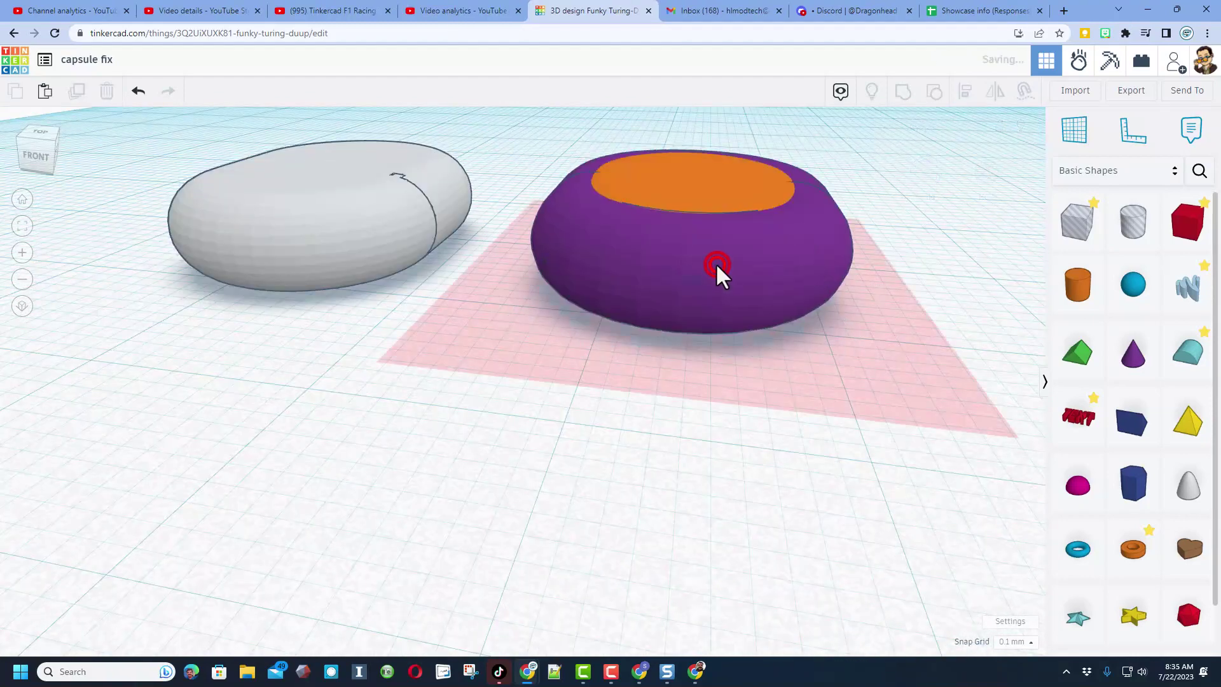
click(694, 189)
mouse_move(692, 178)
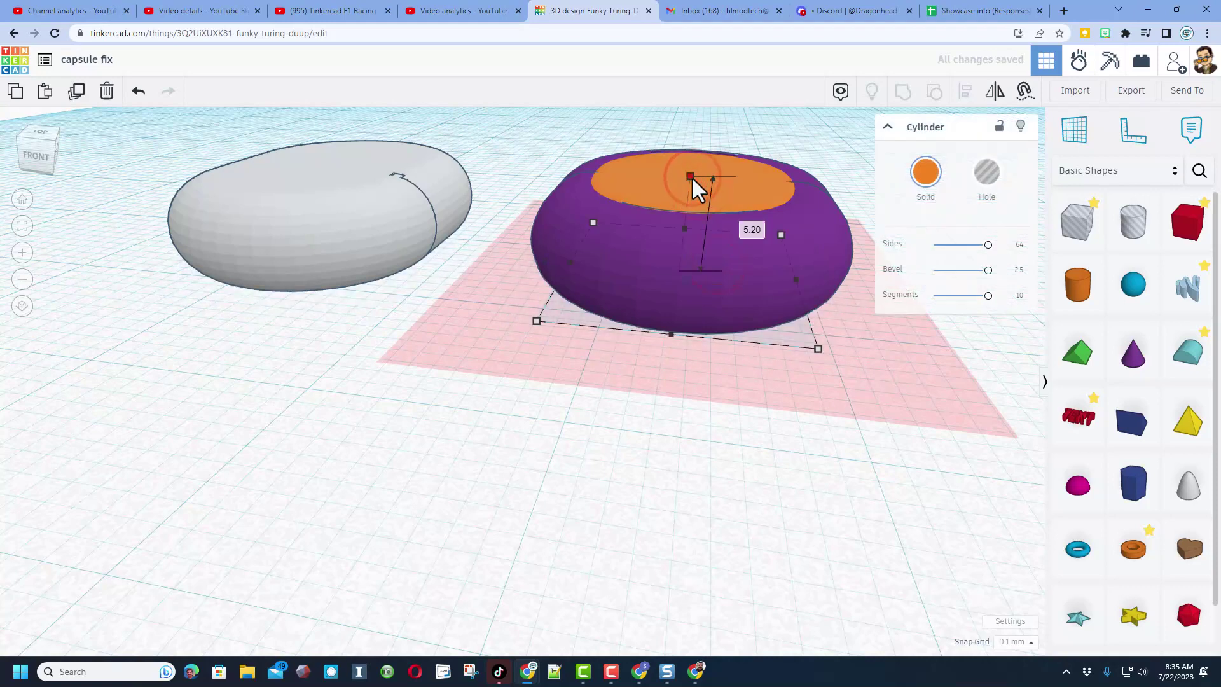
shift+drag(692, 176, 707, 173)
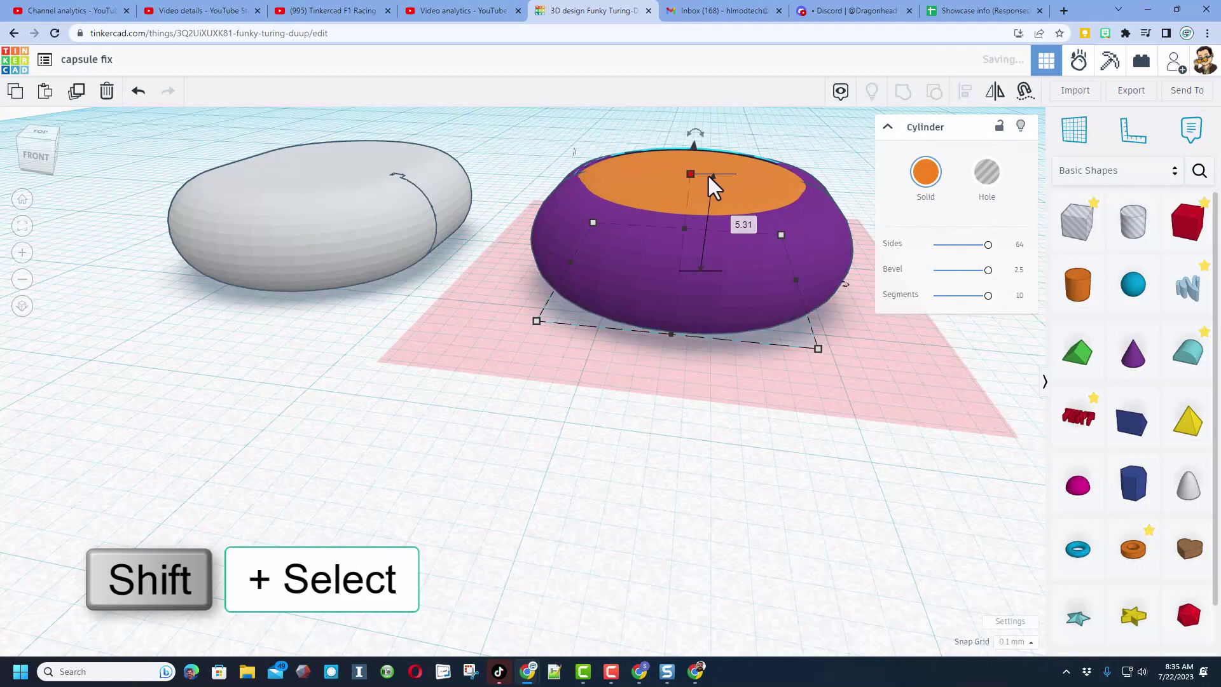
Align the inner cylinder to the bent pipe's mid-height, keeping the pipe as the fixed reference, and leave group editing
shift+click(750, 280)
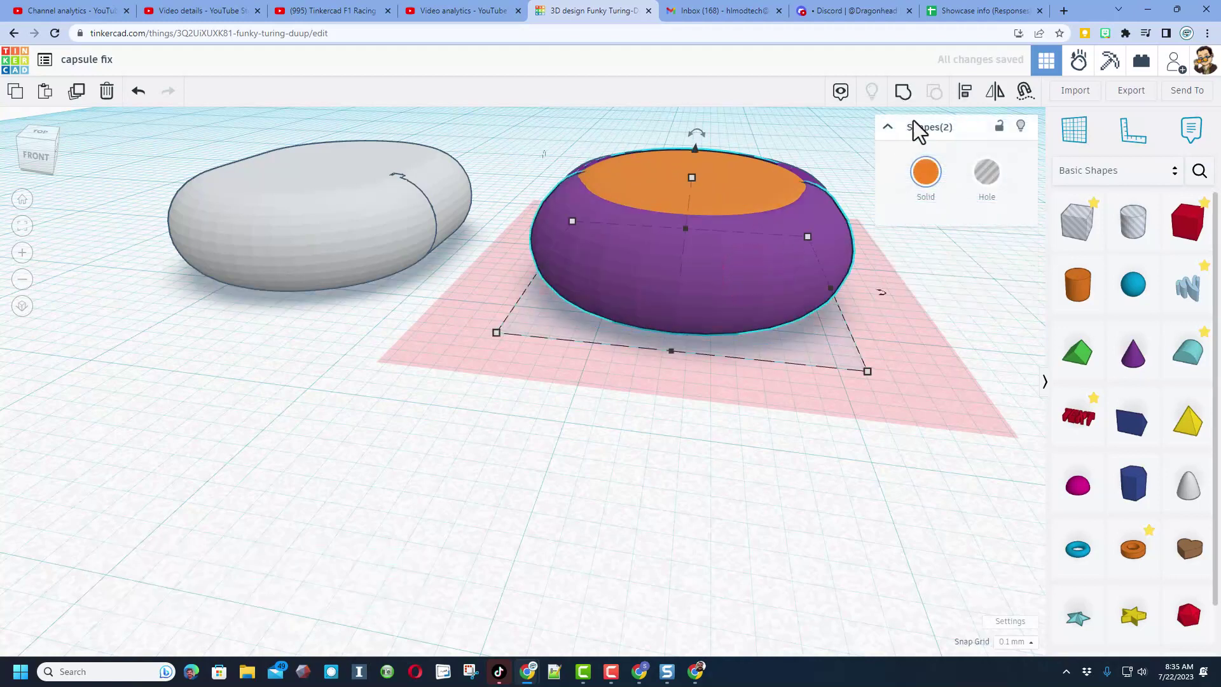
click(965, 92)
click(781, 275)
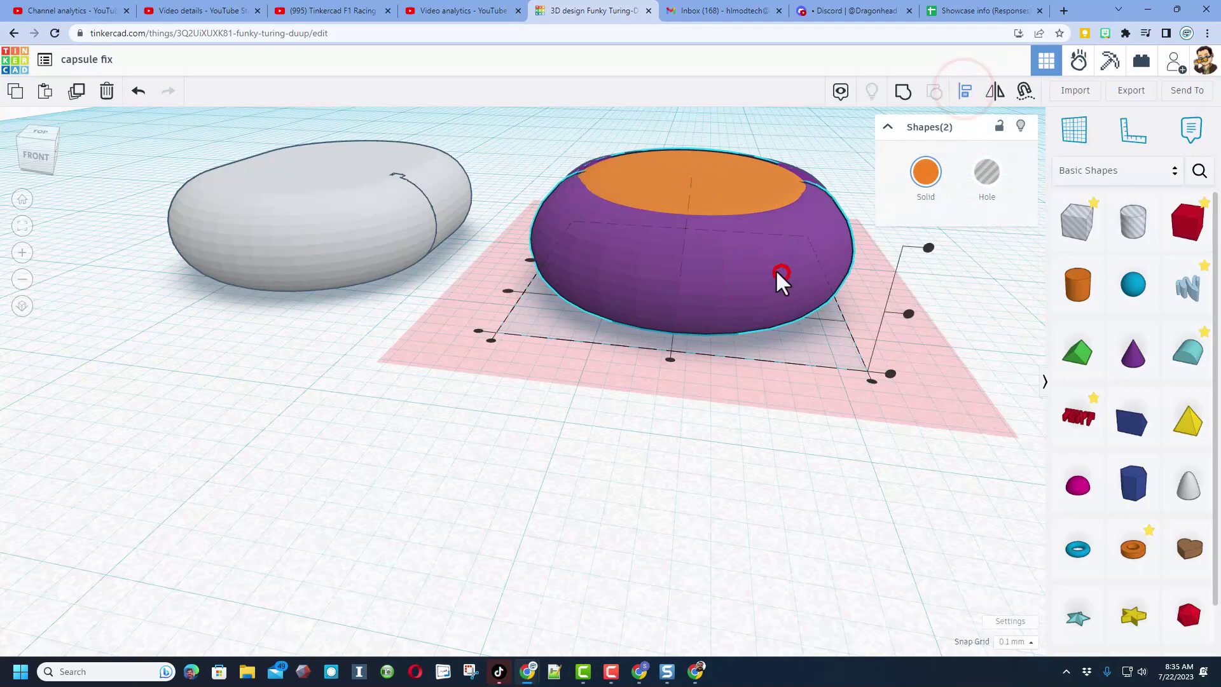
click(908, 314)
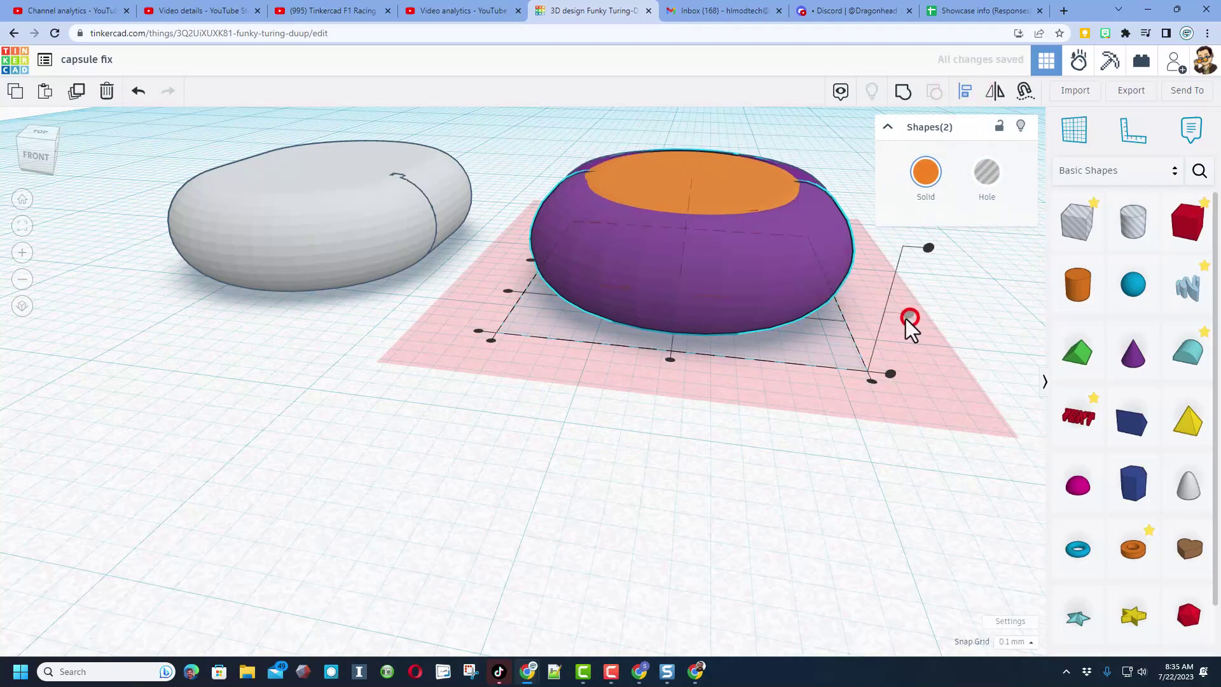
click(889, 484)
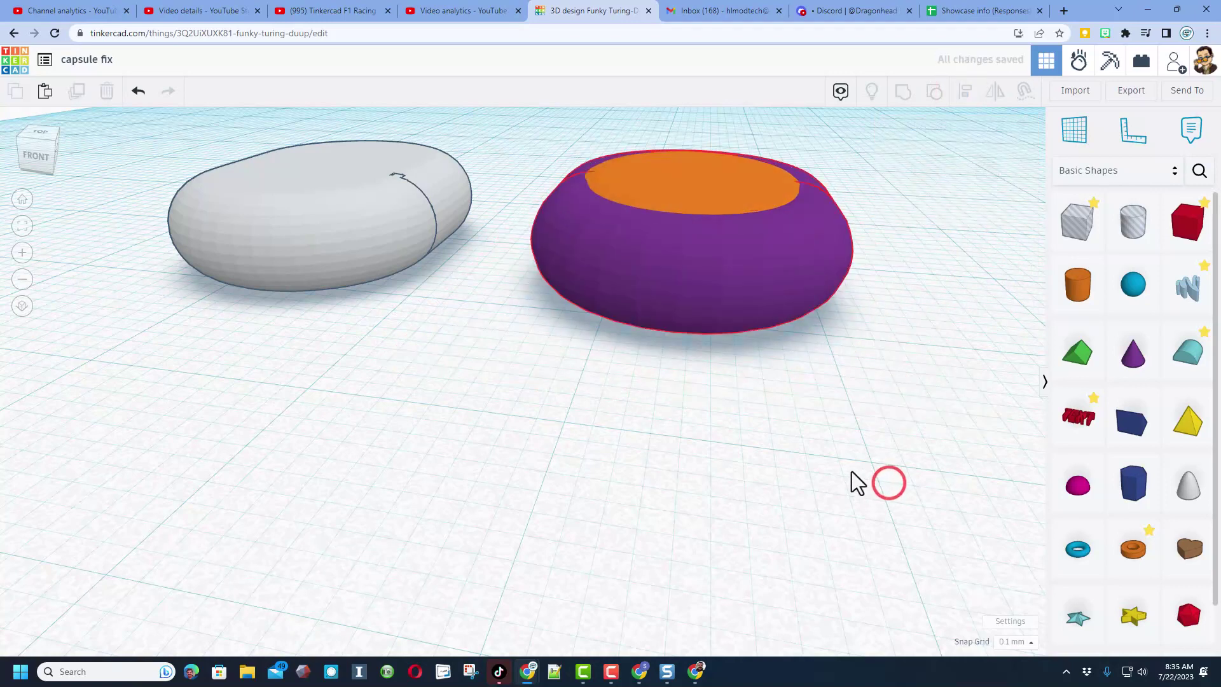
Inspect the finished capsule from several angles, select it, and start creating a custom shape from it in Your Creations
right_drag(875, 465, 803, 464)
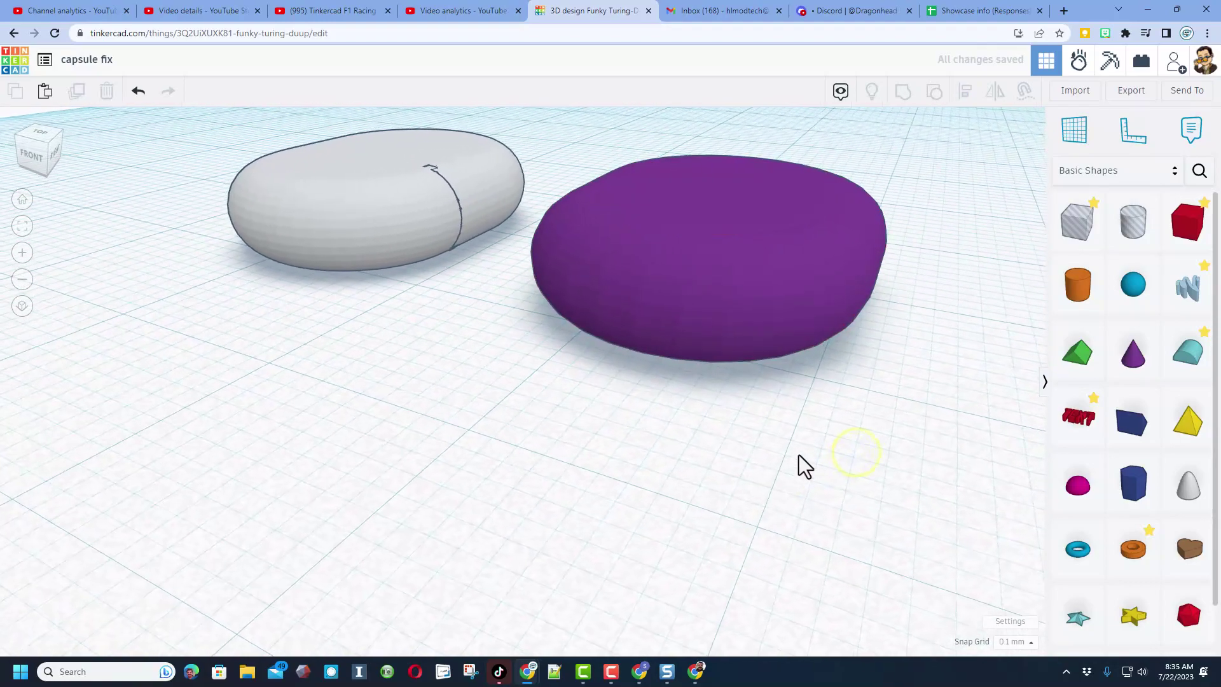
right_drag(774, 419, 825, 379)
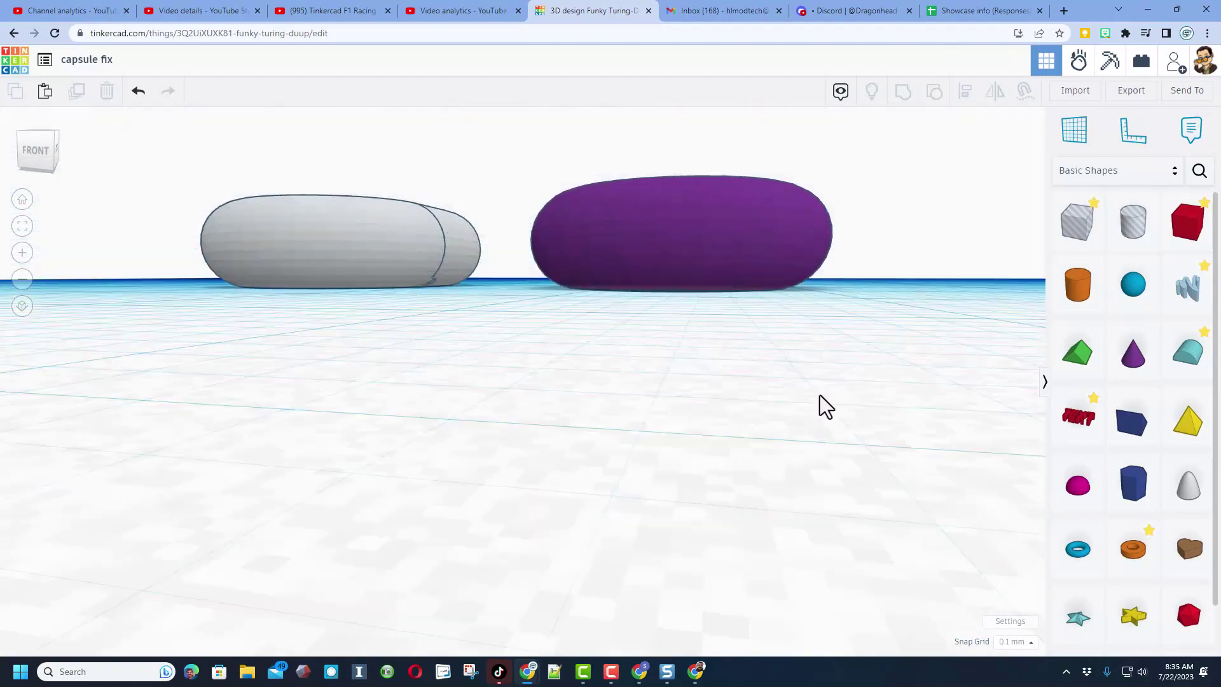
mouse_move(825, 407)
right_down()
mouse_move(836, 477)
mouse_move(847, 409)
right_up()
click(755, 299)
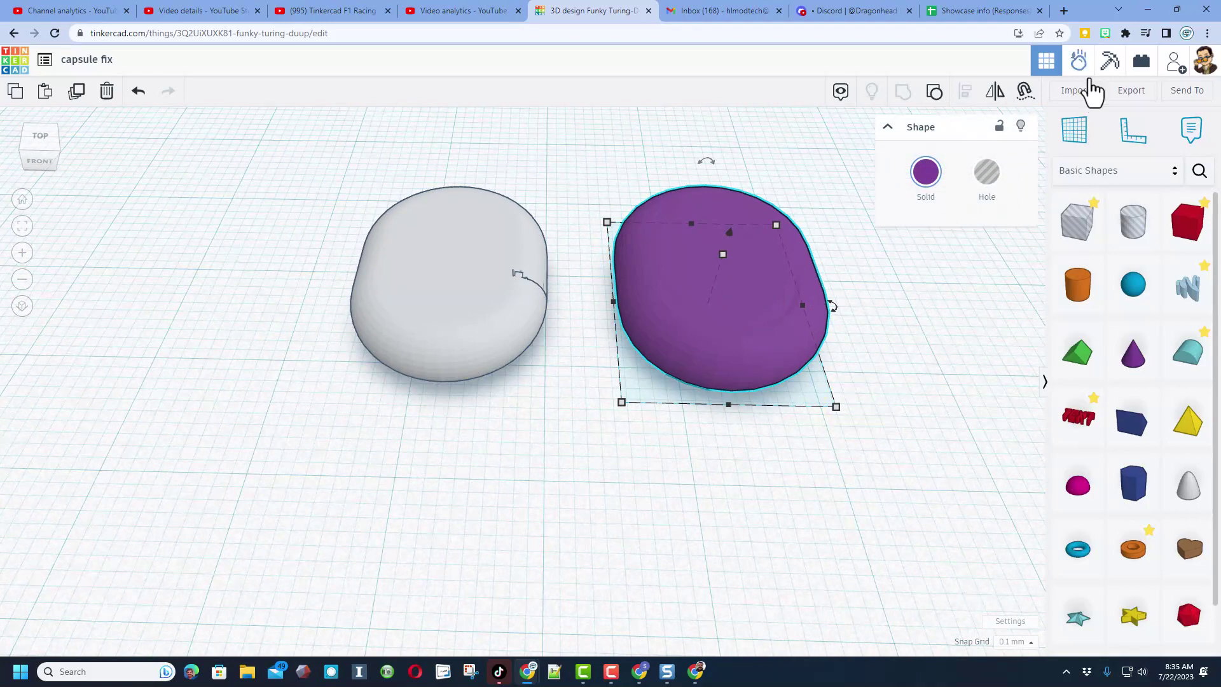
click(1101, 169)
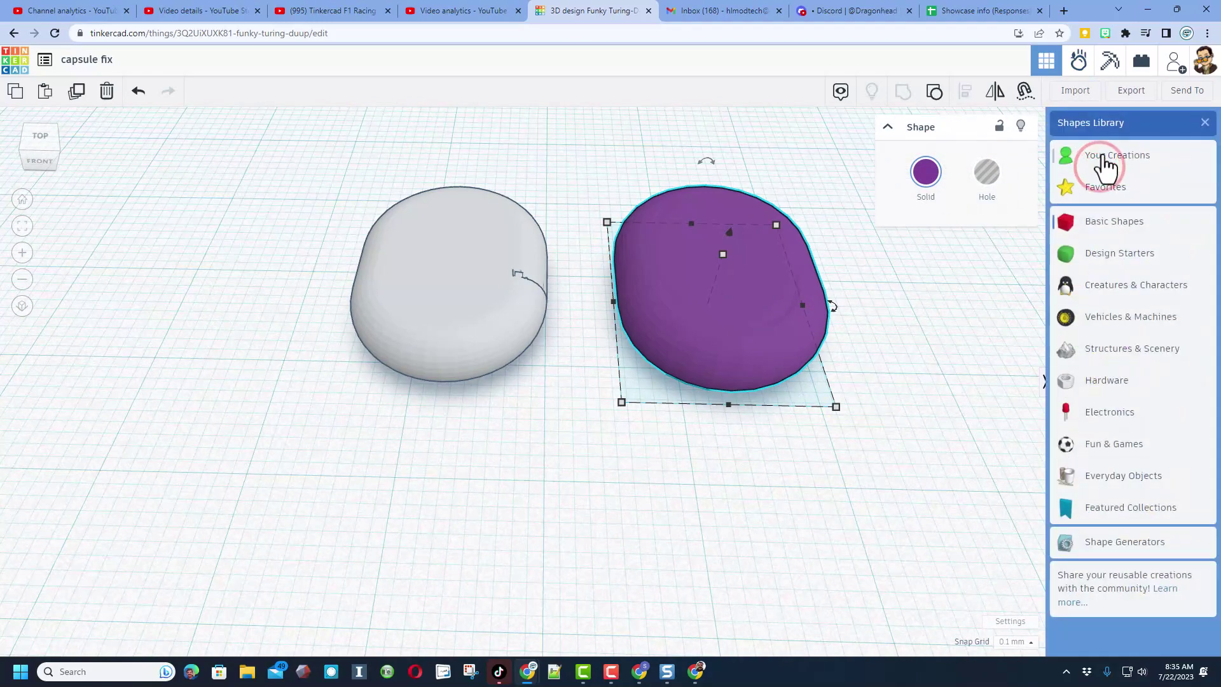
click(1105, 167)
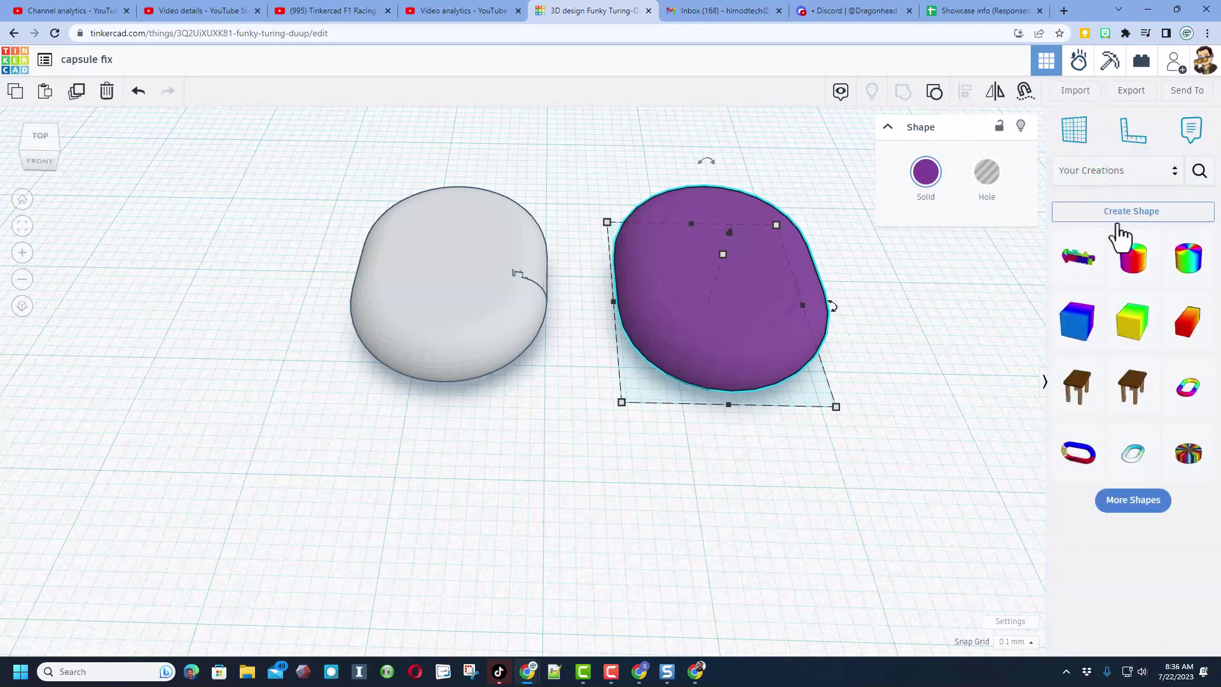
click(1118, 211)
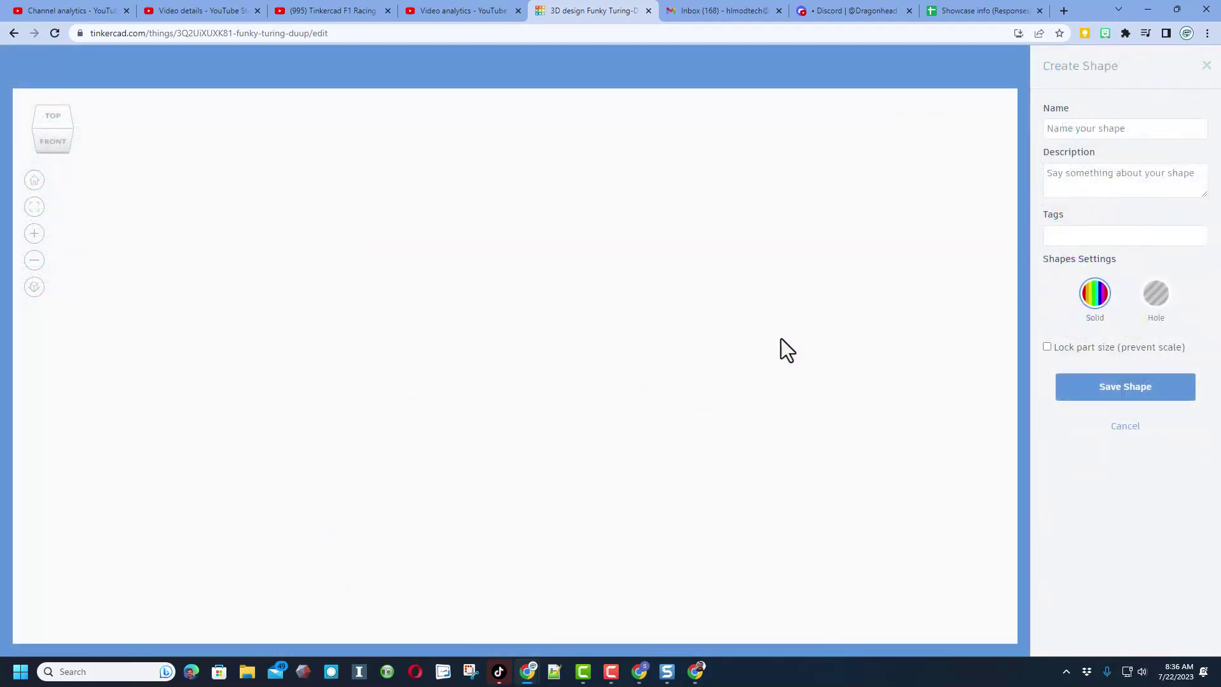
Name the custom shape "capsule 2", describe it as "Fixed capsule", tag it "capsule", and save it
click(1077, 129)
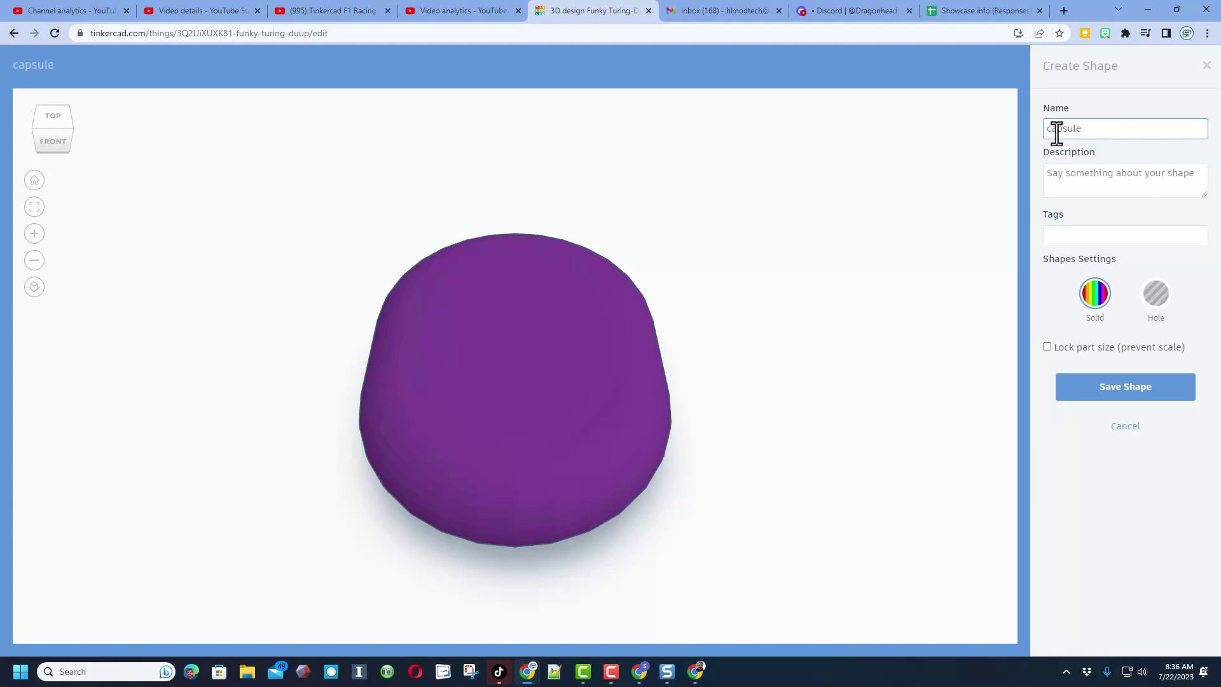
click(1061, 185)
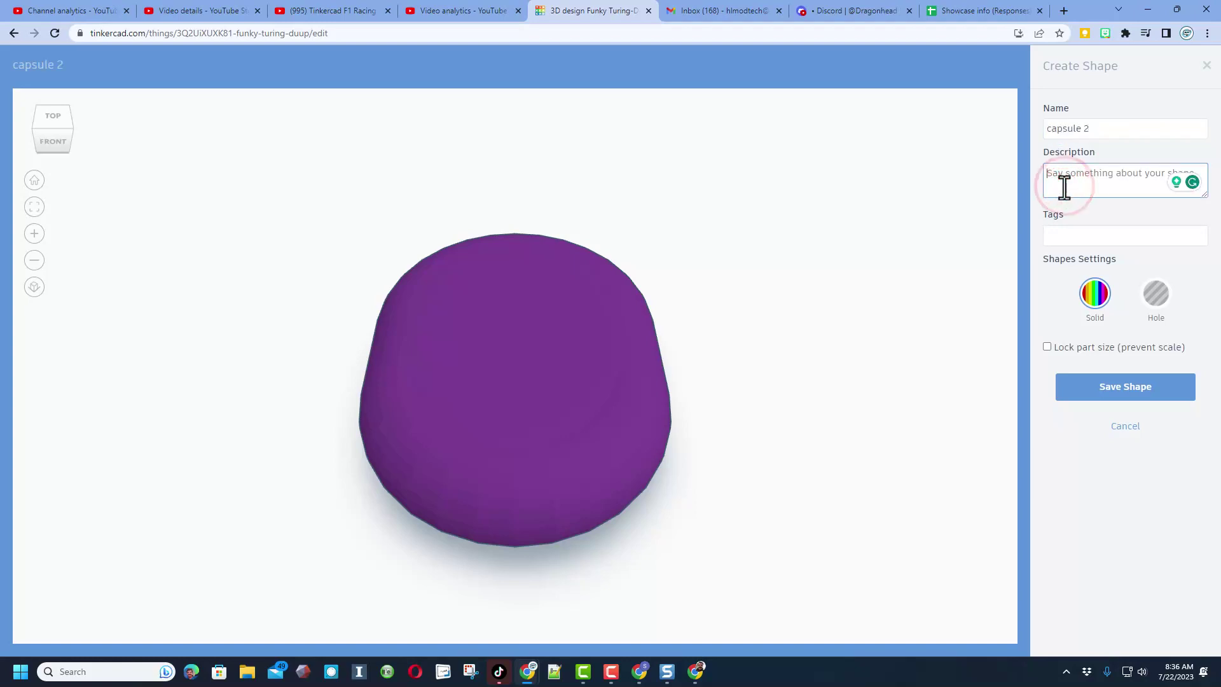
text(Fixed capsule)
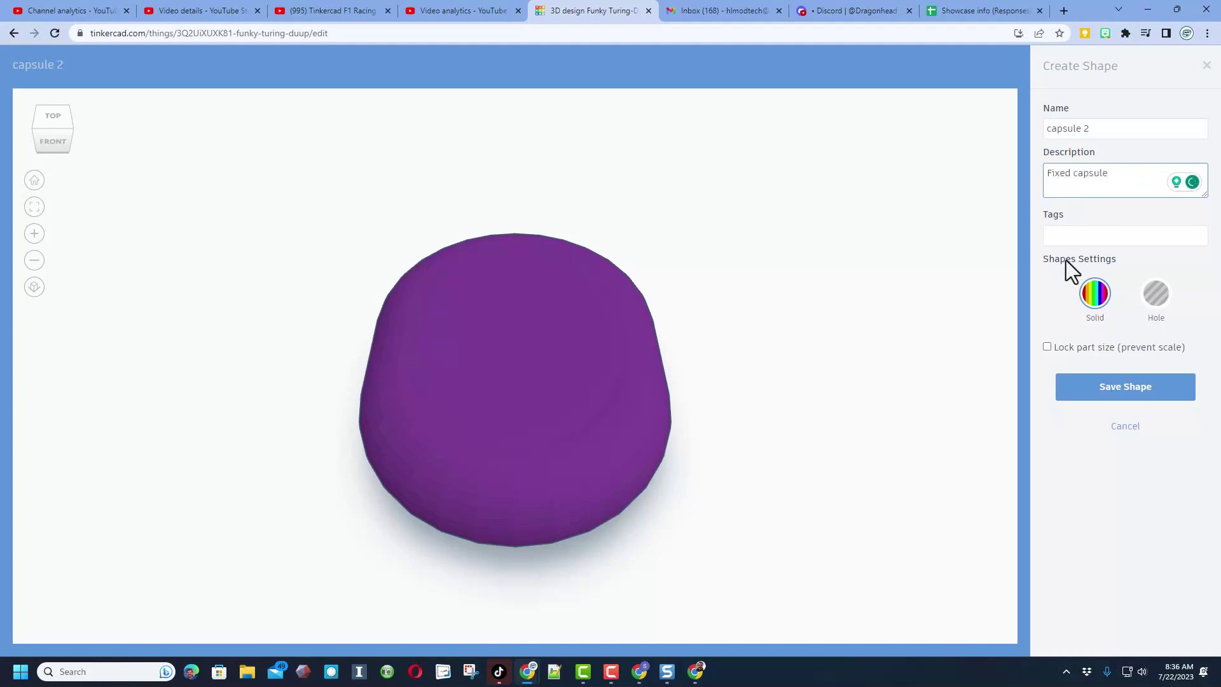
click(1068, 236)
text(capsule)
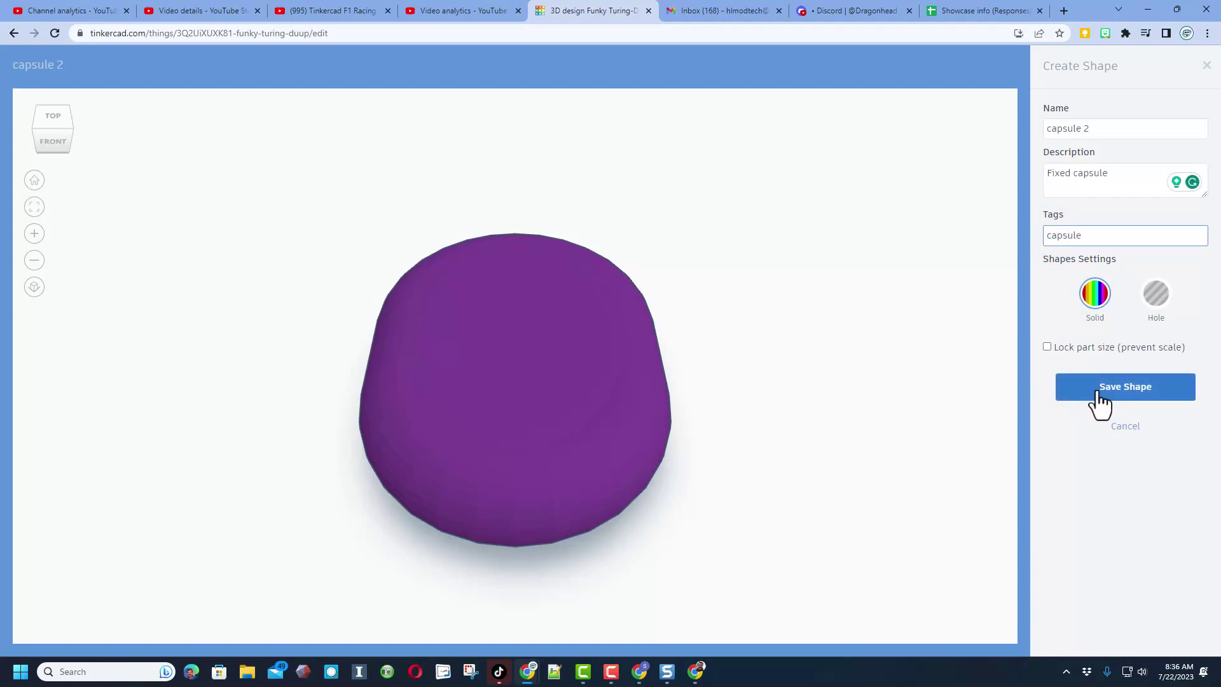
click(1098, 391)
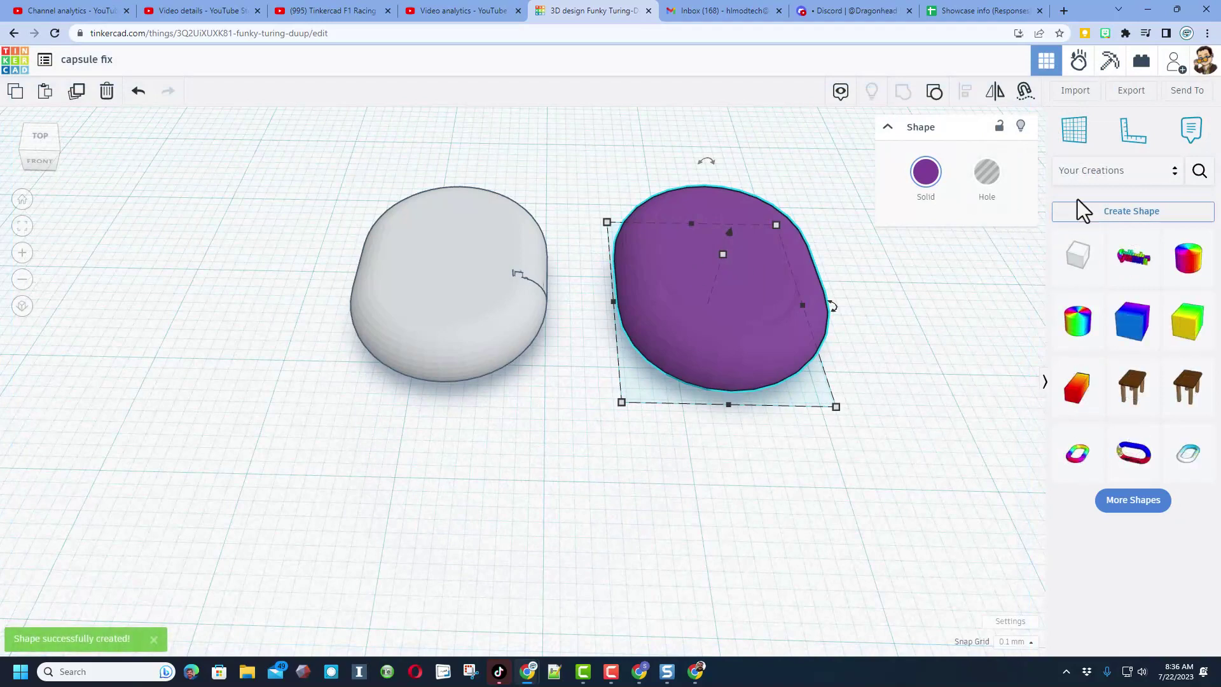
Reload the Your Creations shape collection to check for the saved capsule, and view both capsules from a lower angle
click(1103, 170)
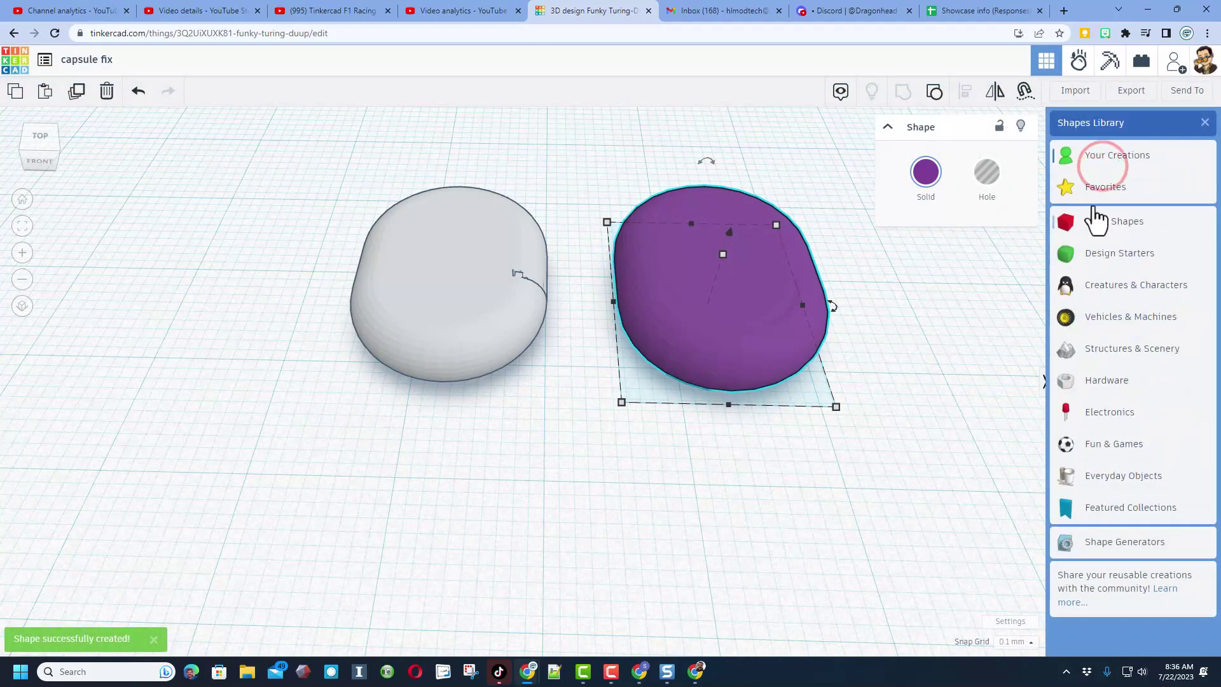
click(1100, 159)
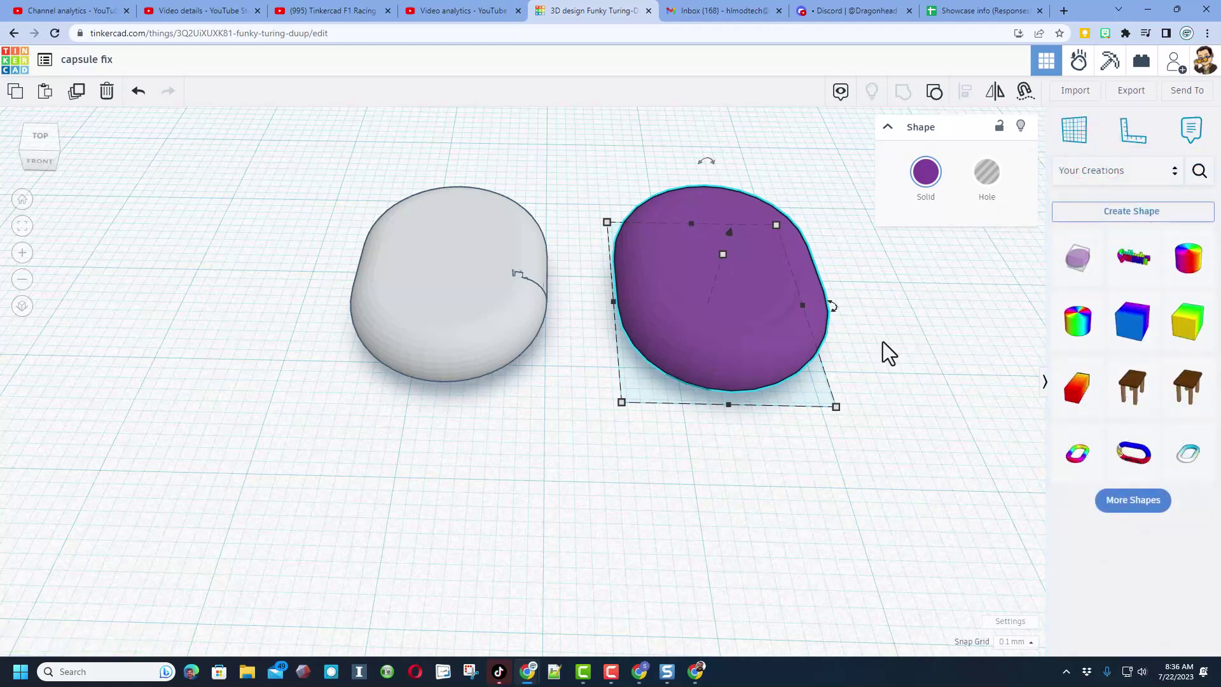
right_drag(717, 445, 693, 401)
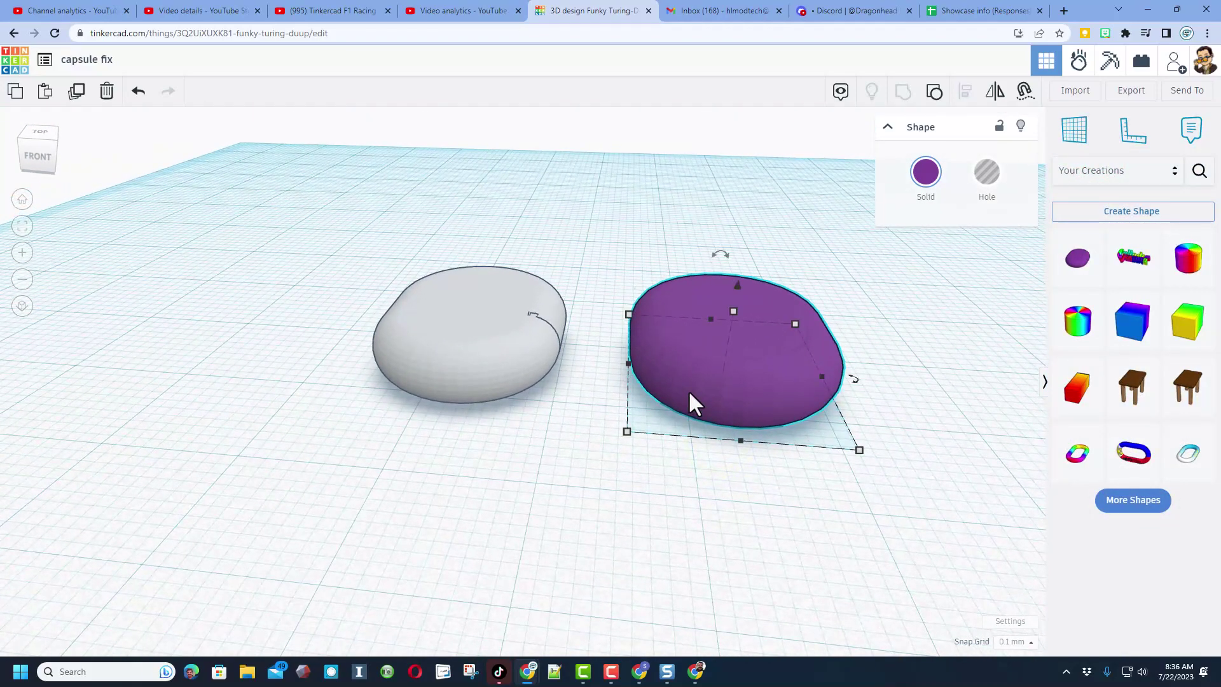
Switch to YouTube and view the Tinkercad F1 Racing Car Tutorial 2023 video page
key(ctrl+3)
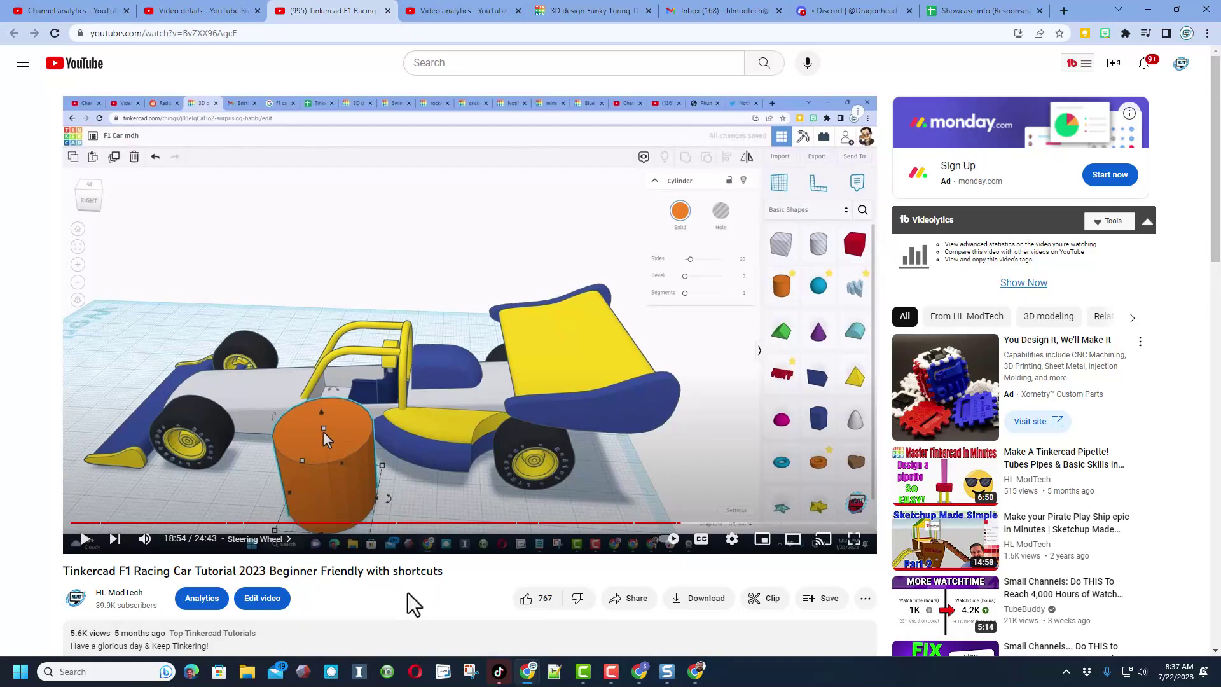
right_drag(573, 466, 542, 506)
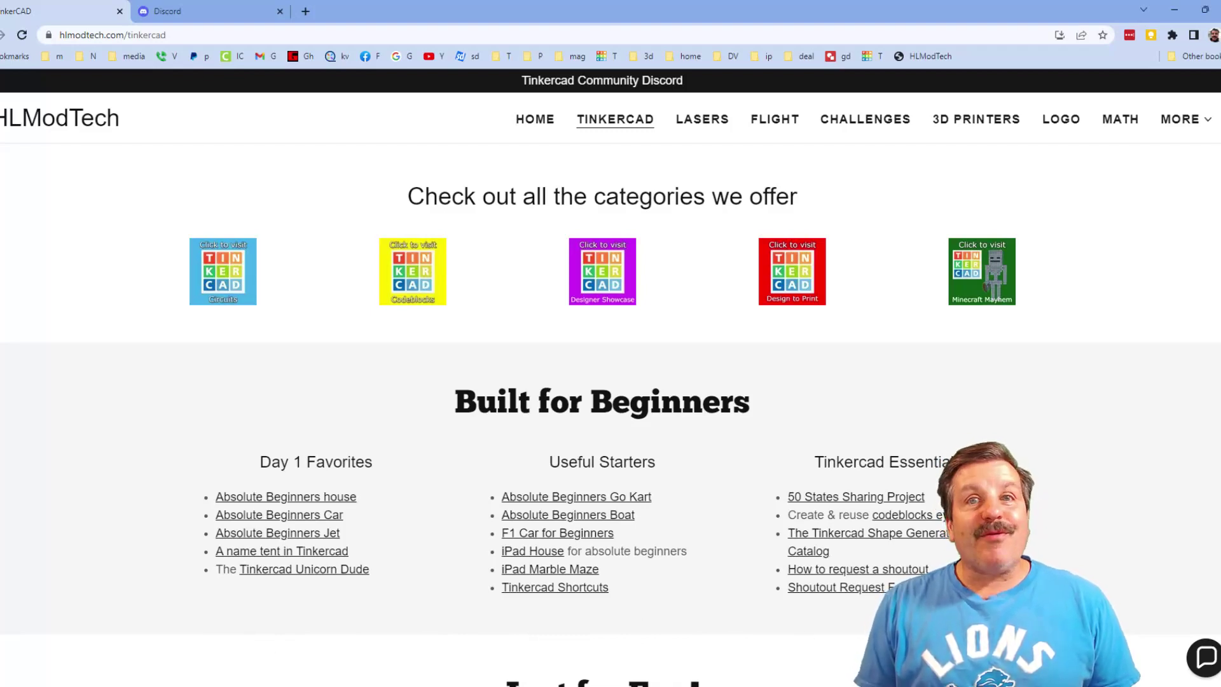
On the HLModTech site, open and close the contact chat, then view the Tinkercad Community Discord invite and return to the site
click(1205, 658)
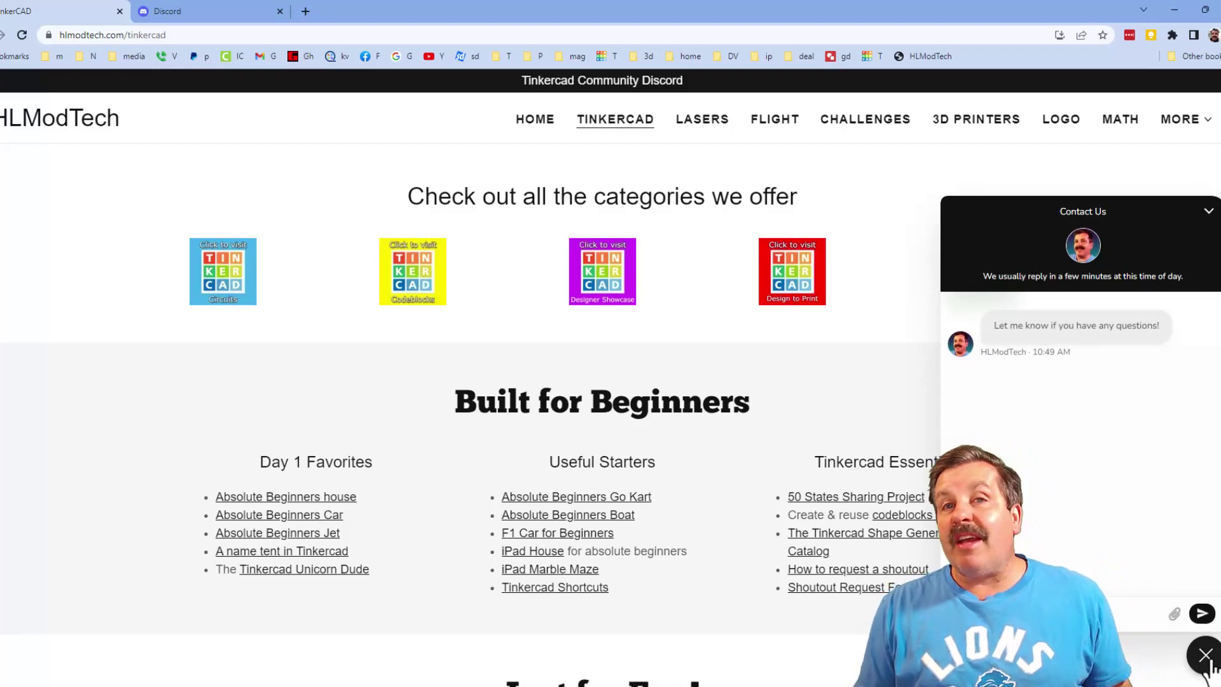
click(1204, 656)
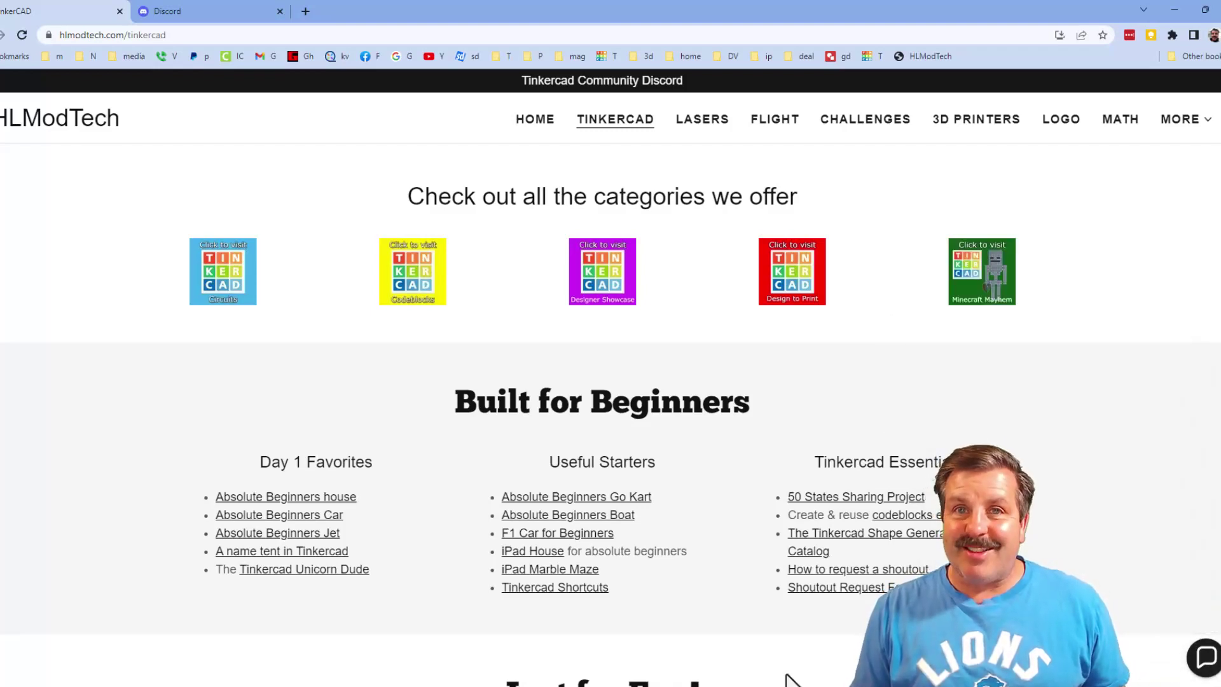
click(600, 84)
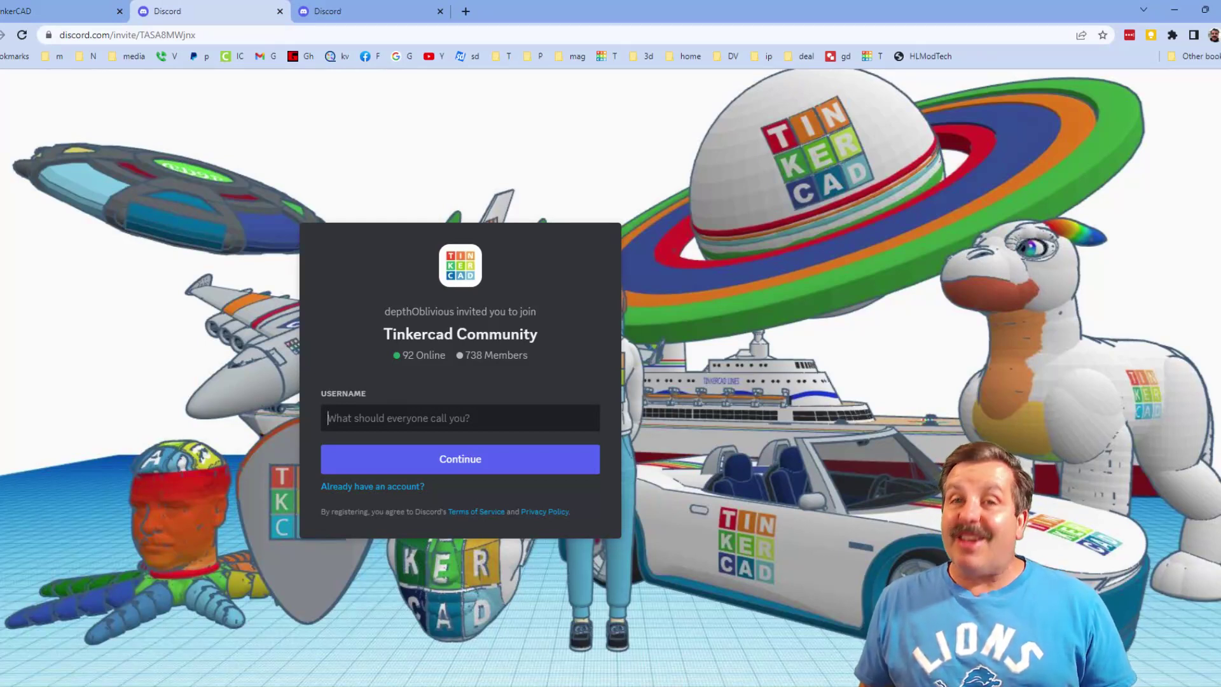
key(ctrl+1)
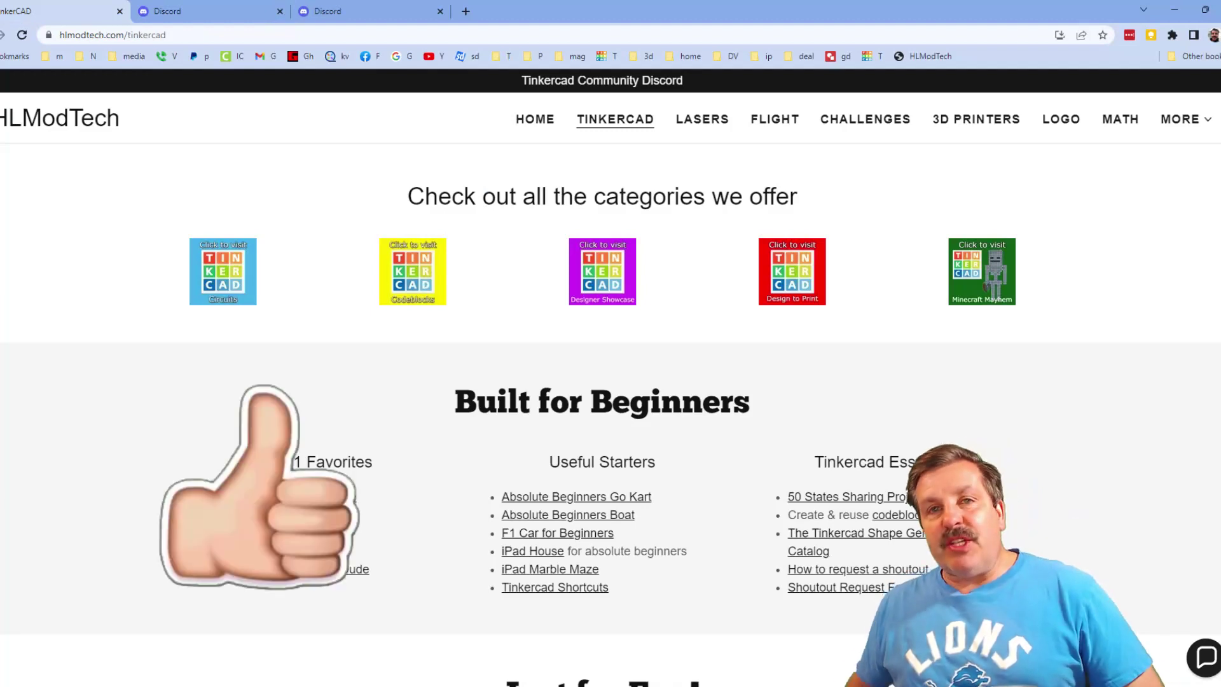